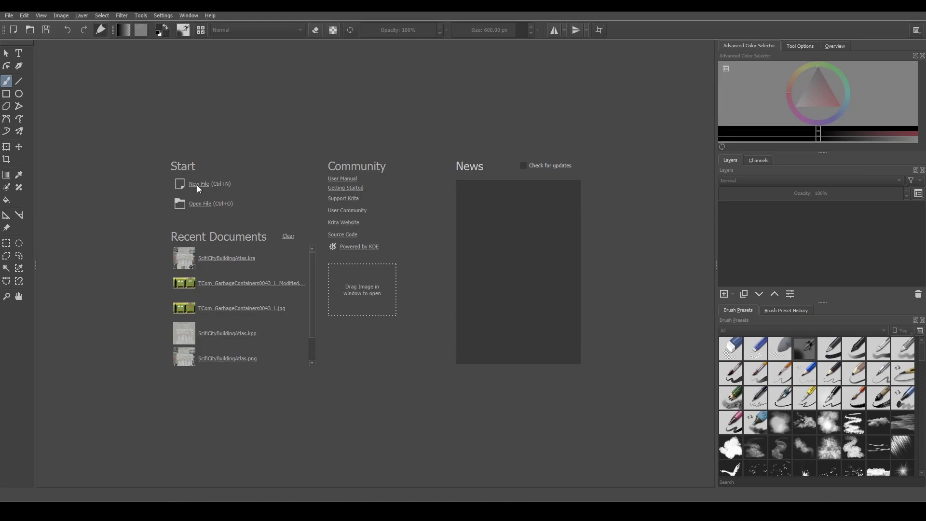
Open ScifiCityBuildingAtlas.kra and turn on the visibility of the Concrete, Left, Right and seamless tiles layers above the base.
click(198, 184)
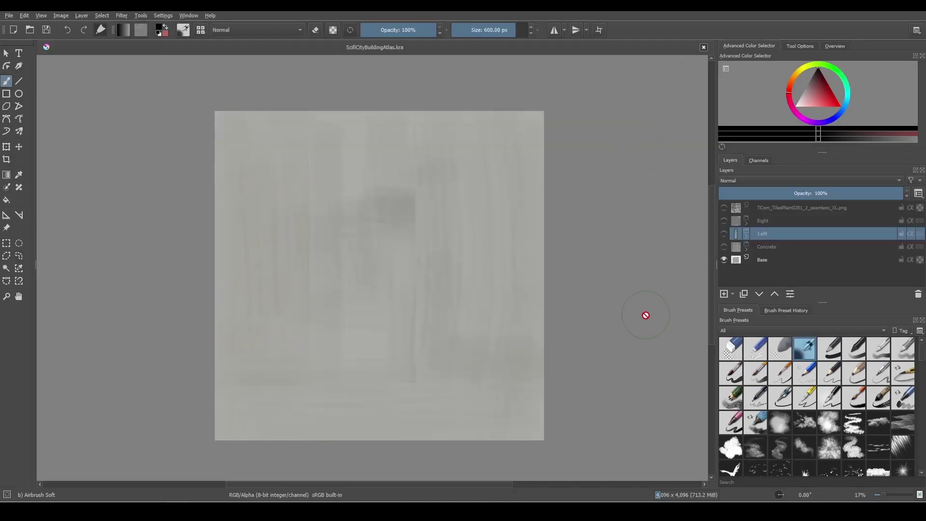
click(724, 246)
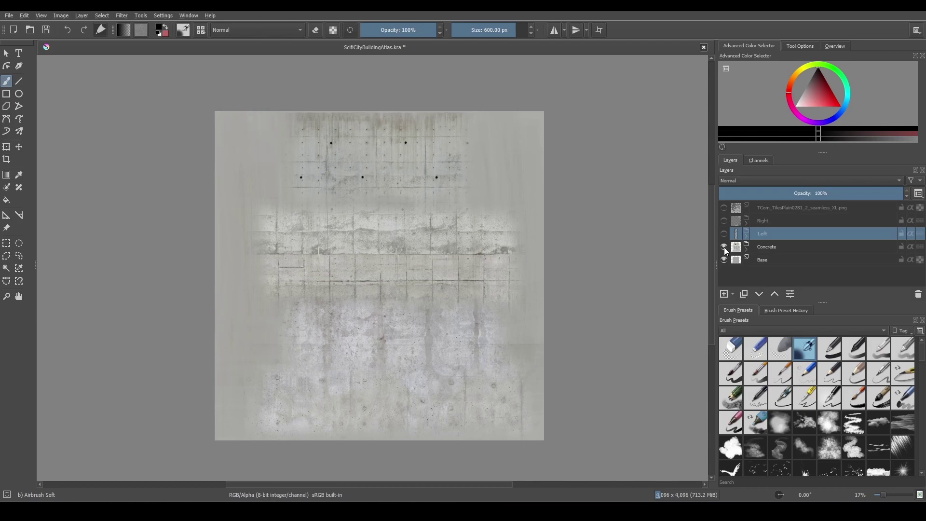
click(722, 235)
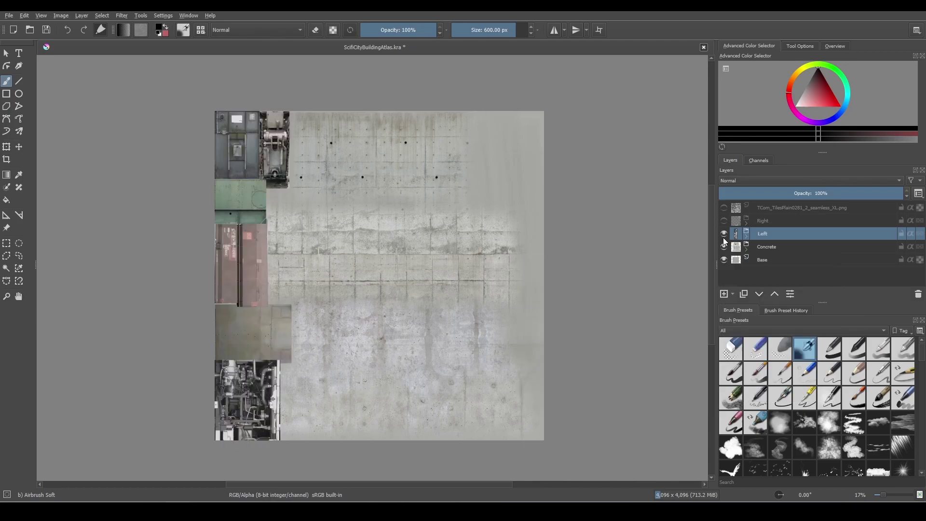
click(723, 221)
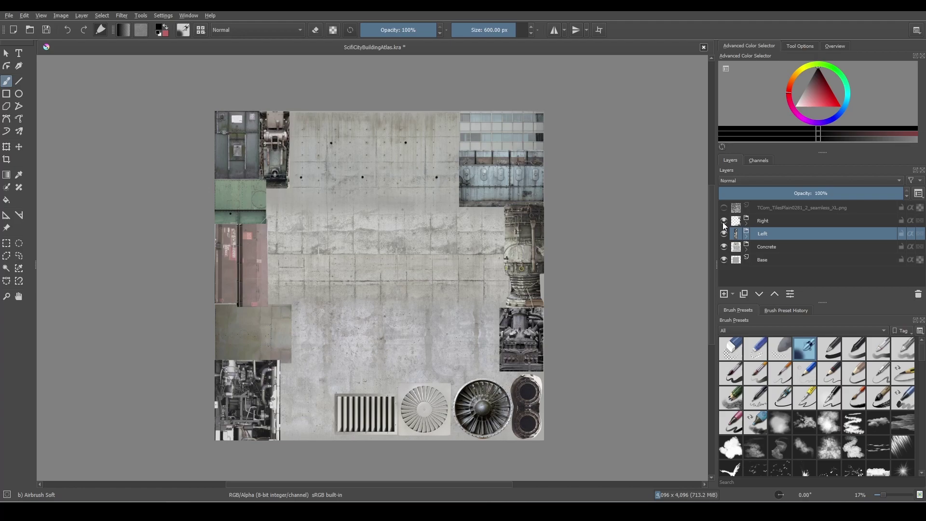
click(723, 208)
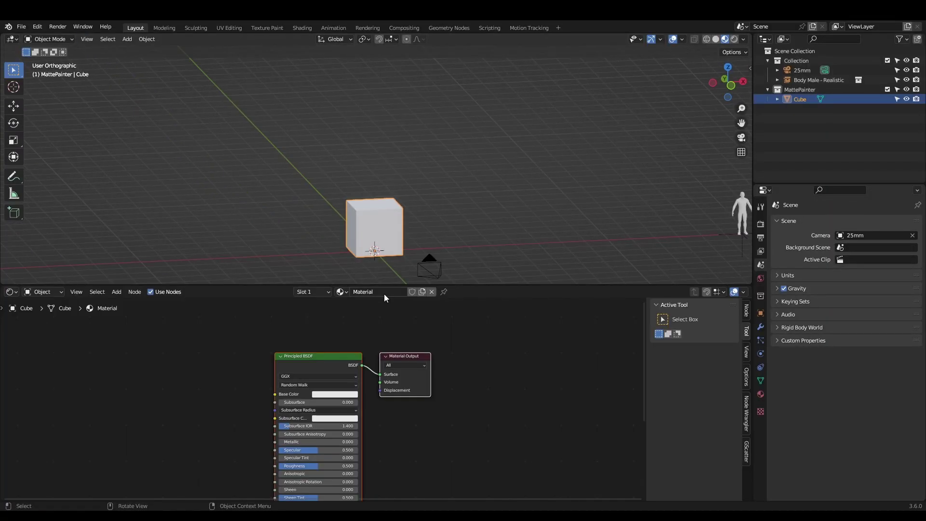
Switch to Blender and give the cube's material a mapped image texture using ScifiCityBuildingAtlas.png as the base colour.
key(ctrl+t)
middle_drag(268, 353, 326, 346)
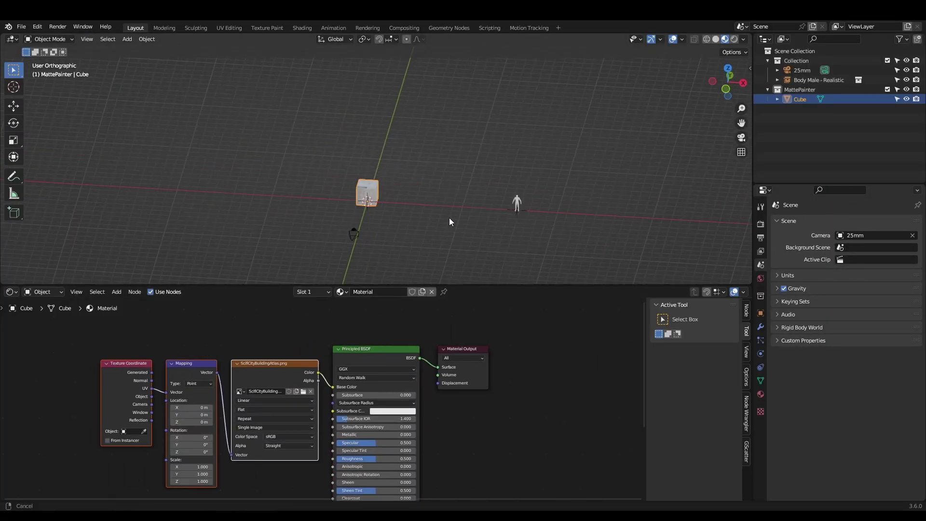
Scale the cube to about 6.18 times its size with height locked and raise its top face into a tall tower.
key(Tab)
key(s)
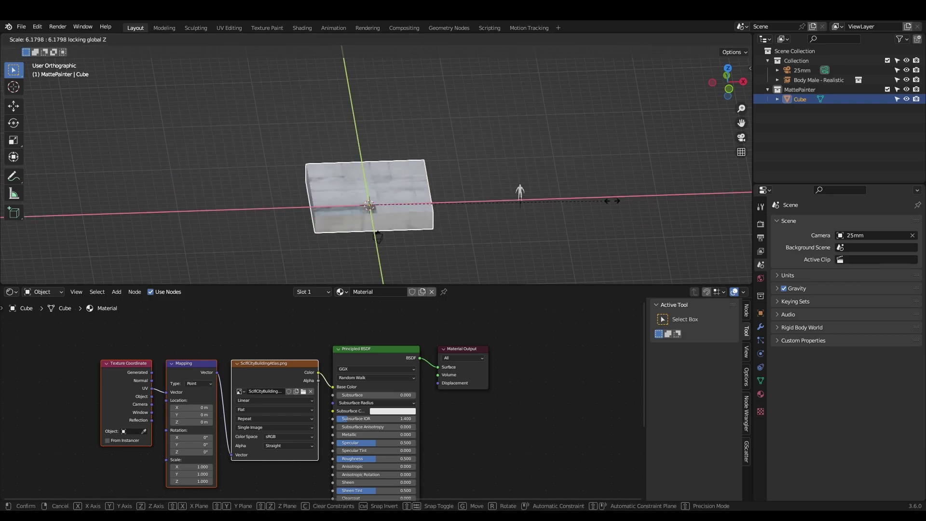
click(479, 205)
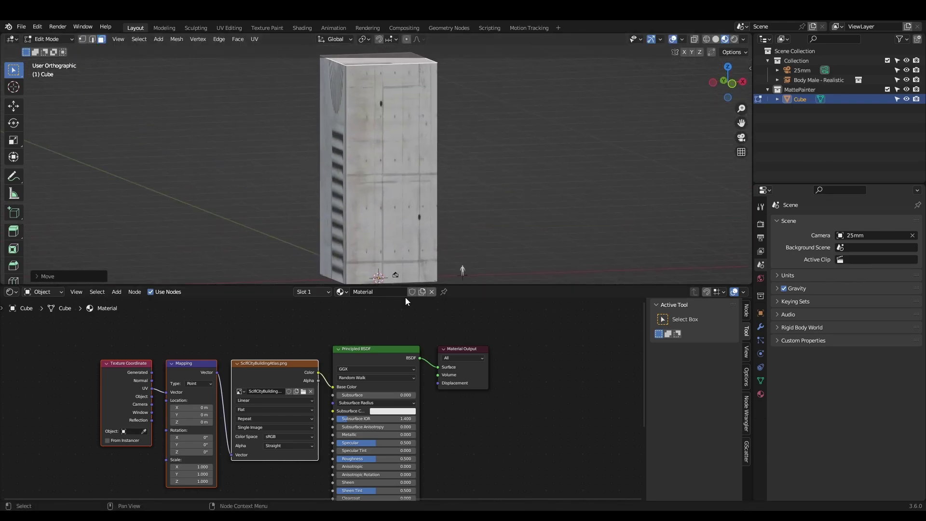
Apply the tower's scale and bevel its upper front edge by about 7.5 m into a sloped face.
drag(405, 285, 405, 380)
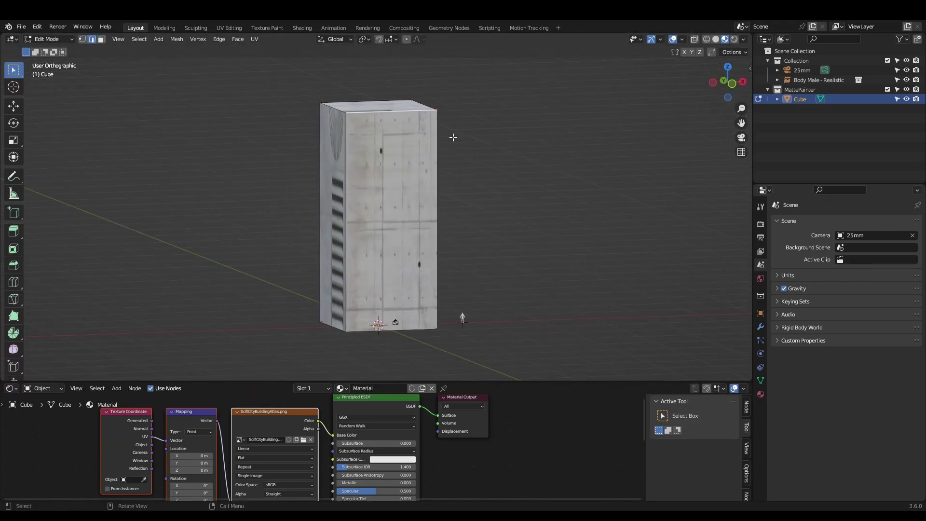
key(Tab)
key(ctrl+a)
click(378, 229)
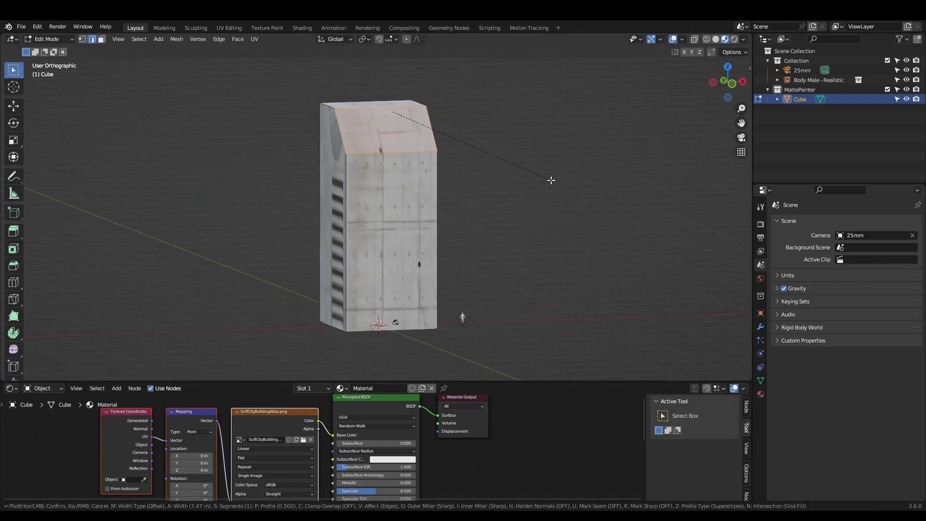
middle_drag(552, 180, 464, 316)
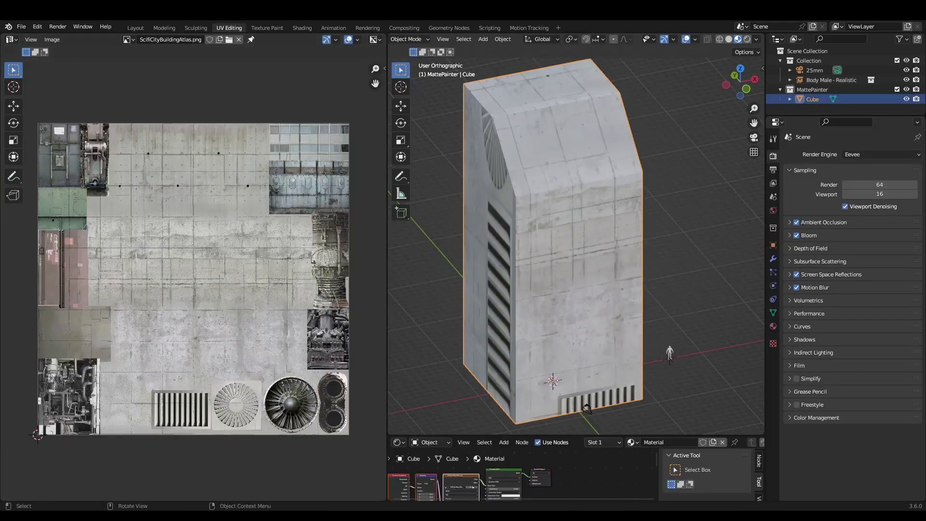
Add a Mirror modifier to the tower and enable Bisect on the X axis.
click(774, 257)
click(827, 153)
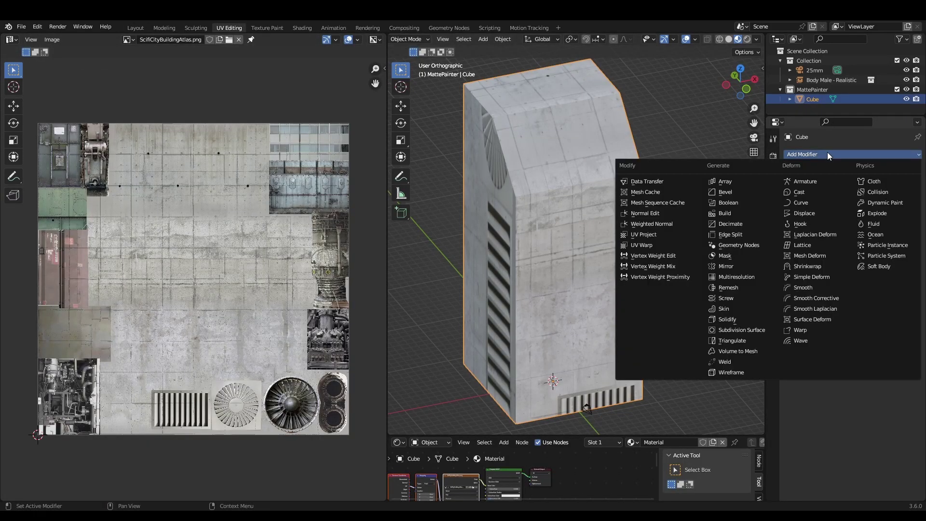
click(742, 265)
click(849, 195)
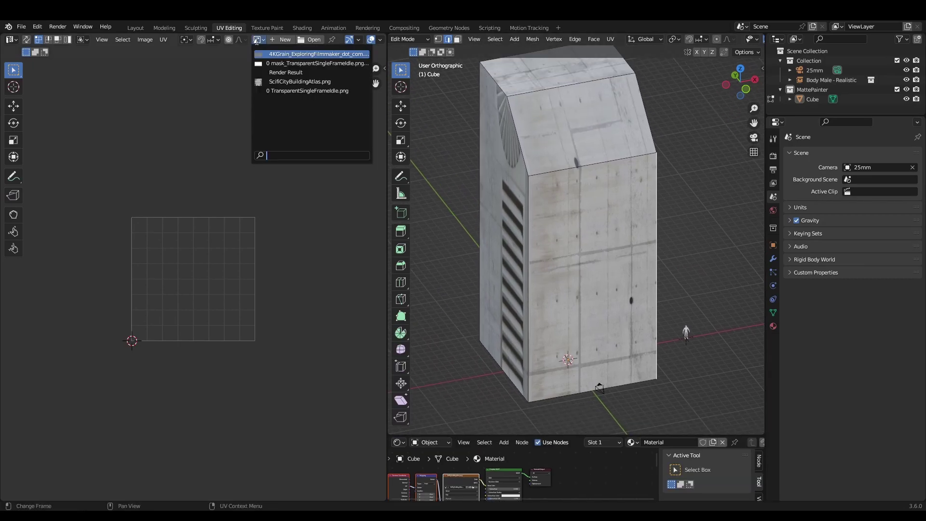
Show ScifiCityBuildingAtlas.png in the UV editor and unwrap all faces of the tower over it.
click(299, 81)
key(Home)
key(a)
key(u)
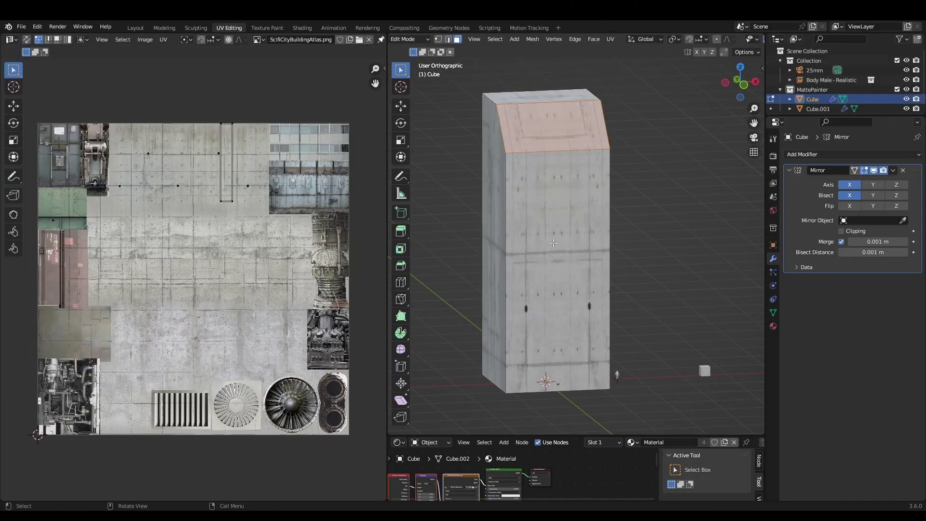
Invert the face selection, apply a Cube Projection from the front view and position the resulting UVs on the atlas.
key(ctrl+i)
key(KP_1)
key(u)
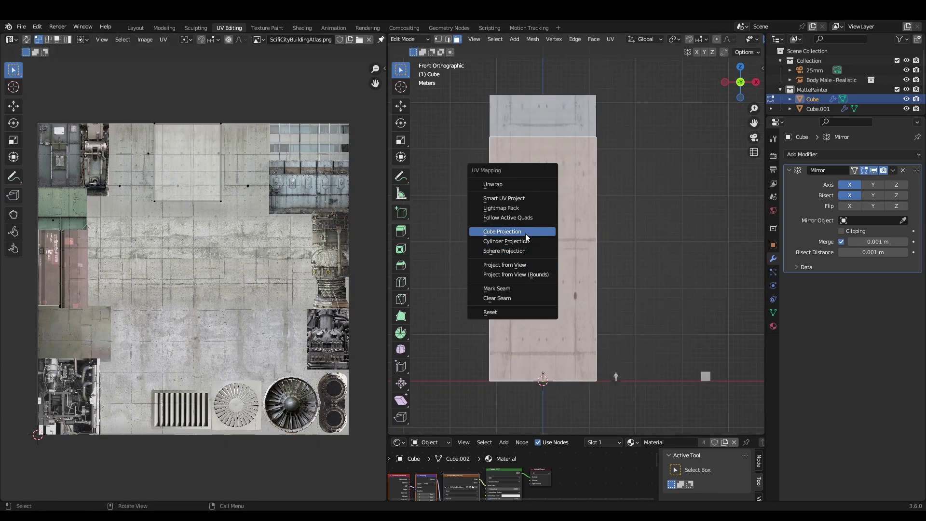
click(525, 233)
drag(171, 294, 65, 235)
Slide an edge loop on the tower's front to line up with the texture divisions.
alt+click(502, 194)
key(g)
key(g)
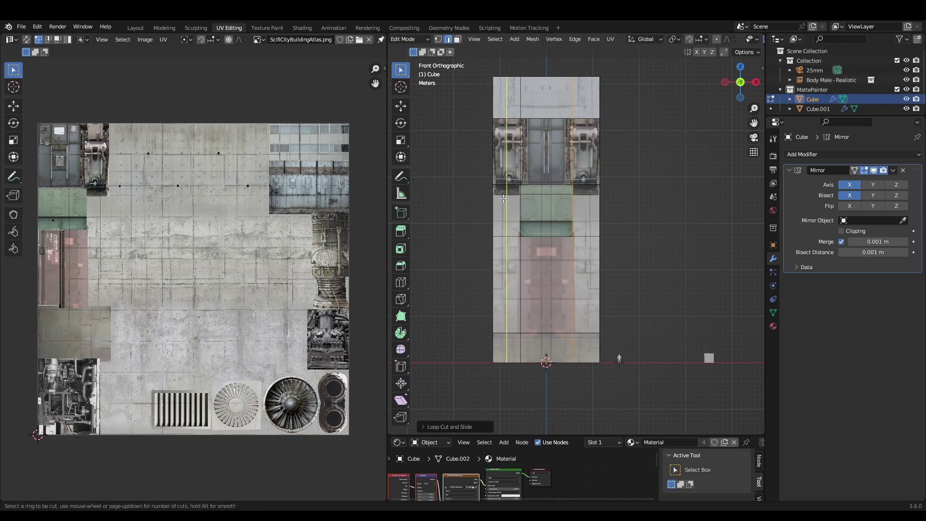
key(Escape)
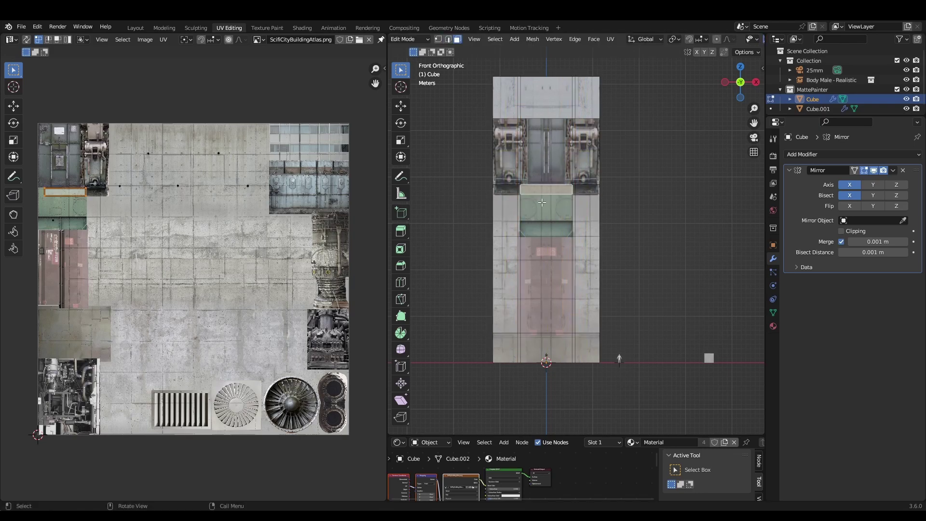
Unwrap the central panel of the sloped top and map it to the blue window and metal area of the atlas.
middle_drag(548, 132, 533, 235)
key(KP_1)
drag(565, 341, 565, 342)
middle_drag(565, 342, 627, 256)
key(u)
click(571, 269)
key(KP_1)
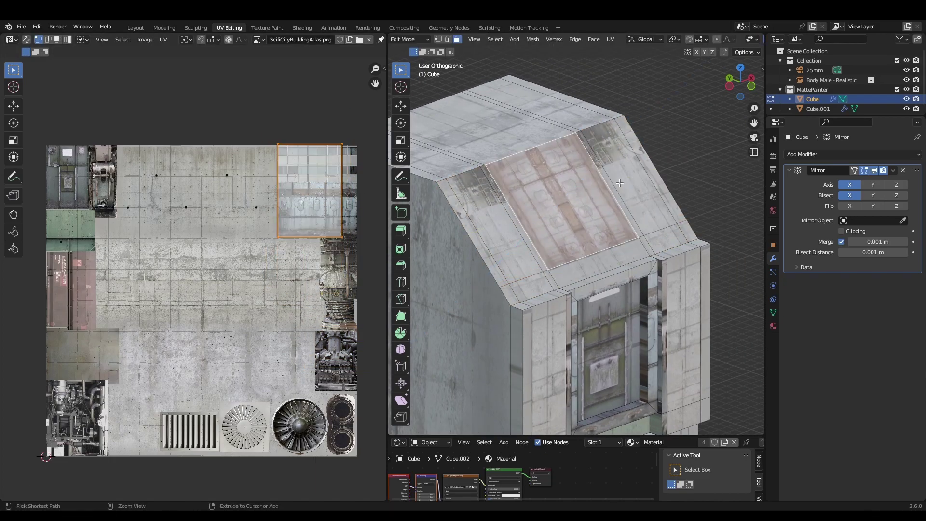
Add a centred loop cut across the central panel of the sloped top.
key(ctrl+r)
click(551, 217)
right_click(551, 217)
click(503, 250)
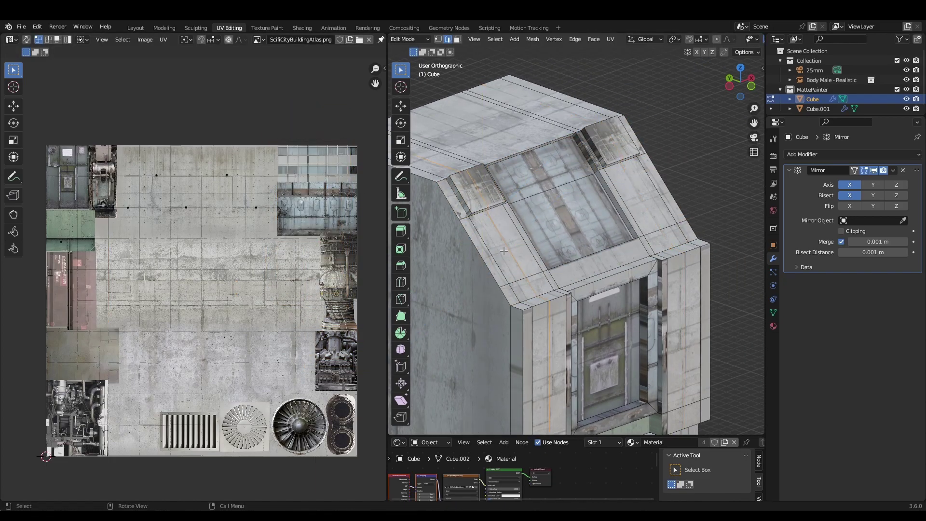
Select the narrow face strips running down the roof and front, and move their UVs to another area of the atlas.
alt+click(503, 247)
alt+shift+click(627, 159)
alt+shift+click(550, 337)
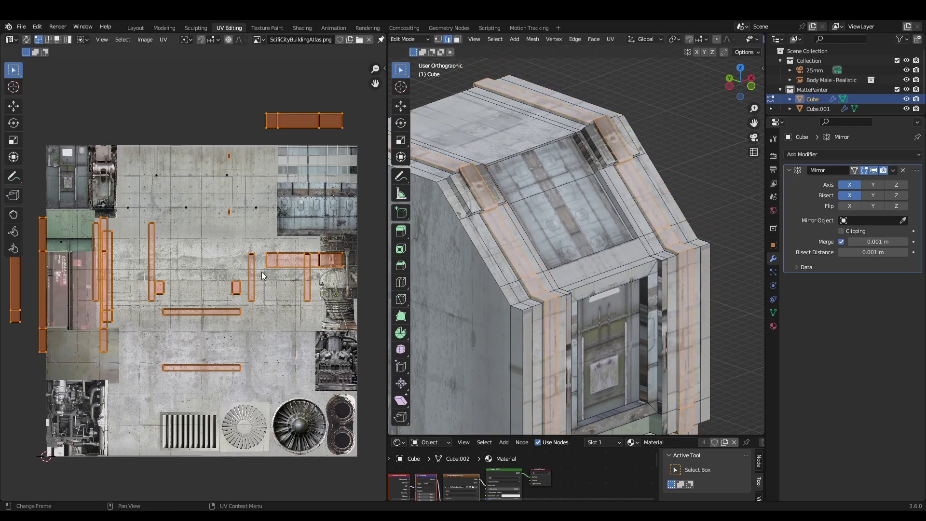
key(g)
Enable Correct Face Attributes for mesh transforms and toggle the viewport overlays off and back on.
click(747, 52)
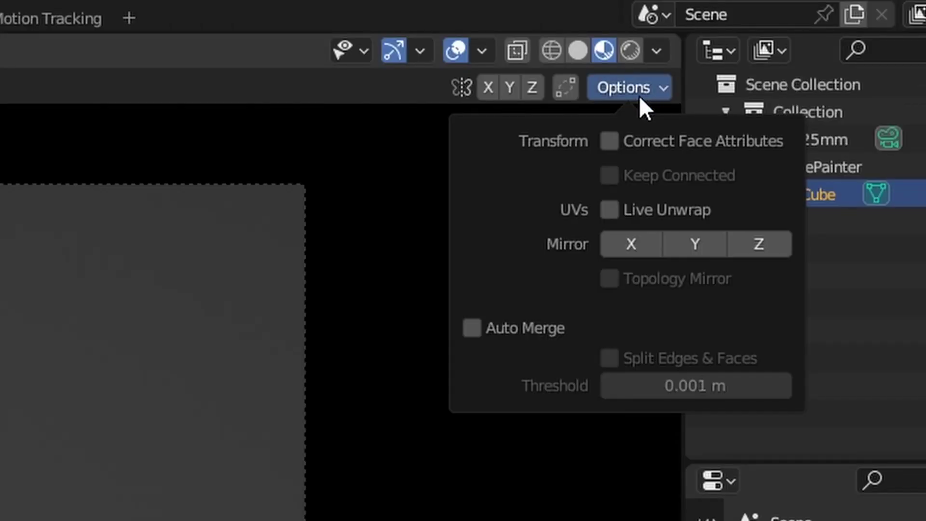
click(739, 71)
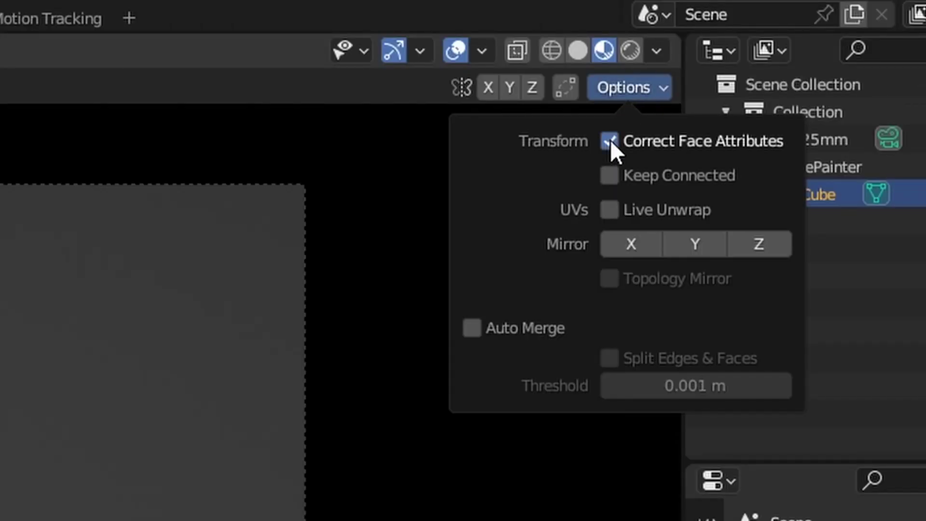
click(609, 142)
click(622, 86)
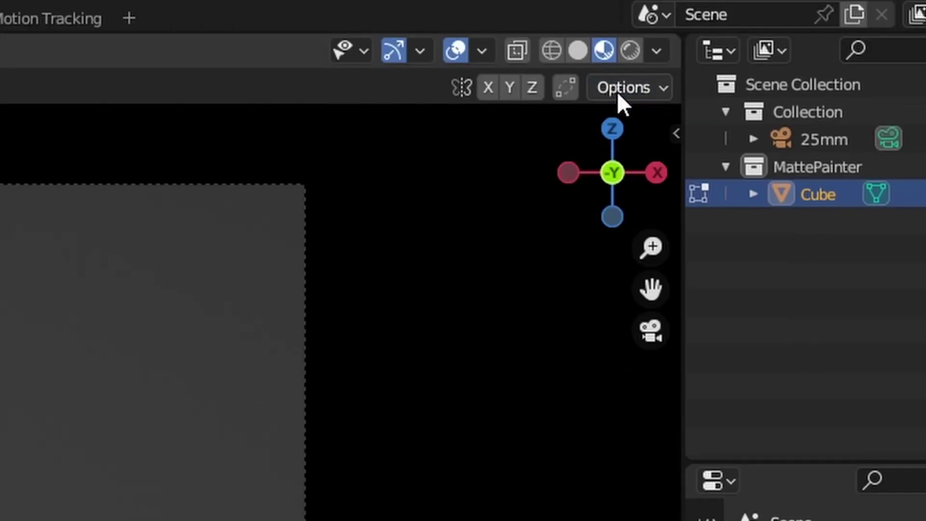
click(455, 50)
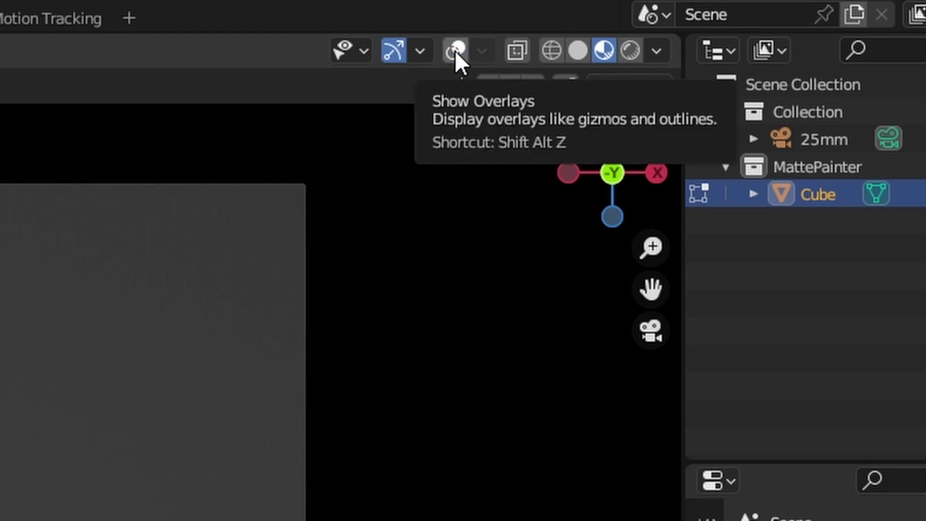
click(455, 51)
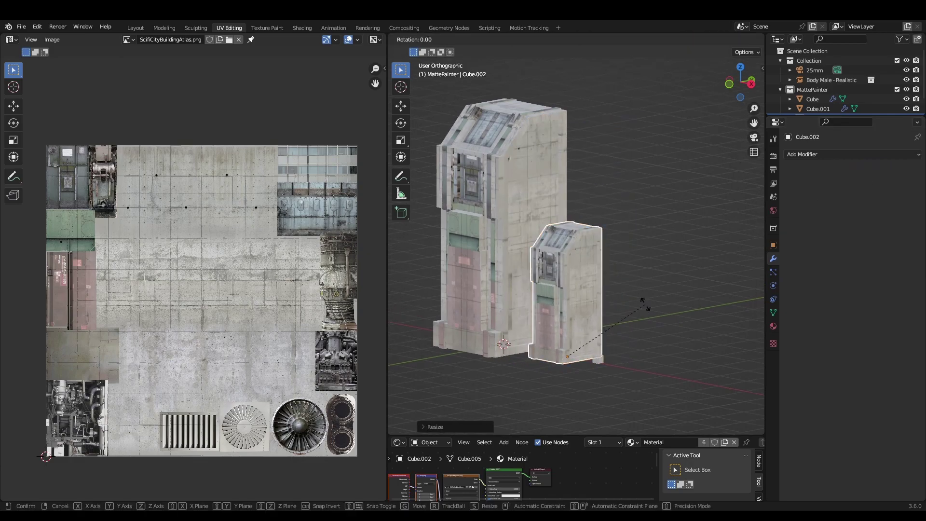
Add a Mirror modifier with X bisect to the small tower copy and move it along X against the large tower.
click(851, 154)
click(740, 255)
click(869, 186)
click(872, 193)
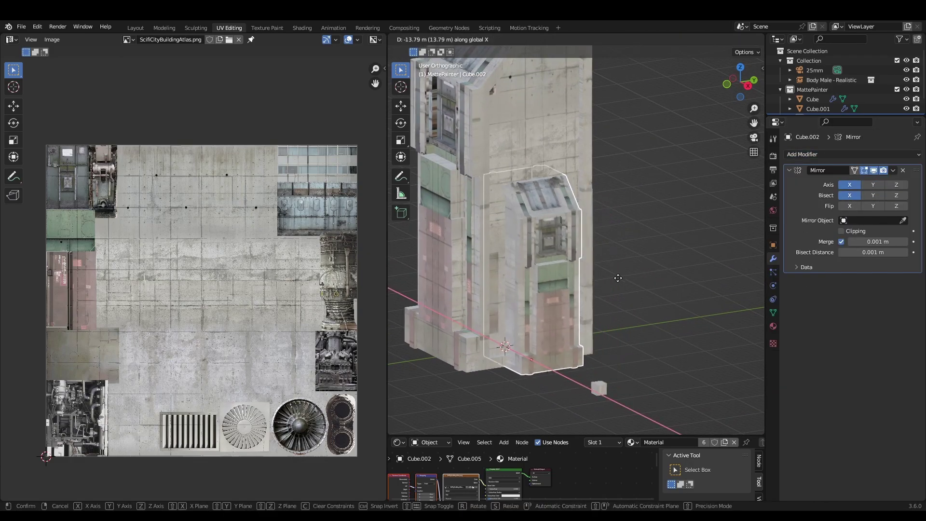
mouse_move(616, 275)
middle_down()
mouse_move(610, 289)
mouse_move(603, 285)
middle_up()
Add a second Mirror modifier to the small tower so it repeats on the opposite side of the large tower.
click(851, 154)
click(740, 270)
click(903, 234)
click(575, 248)
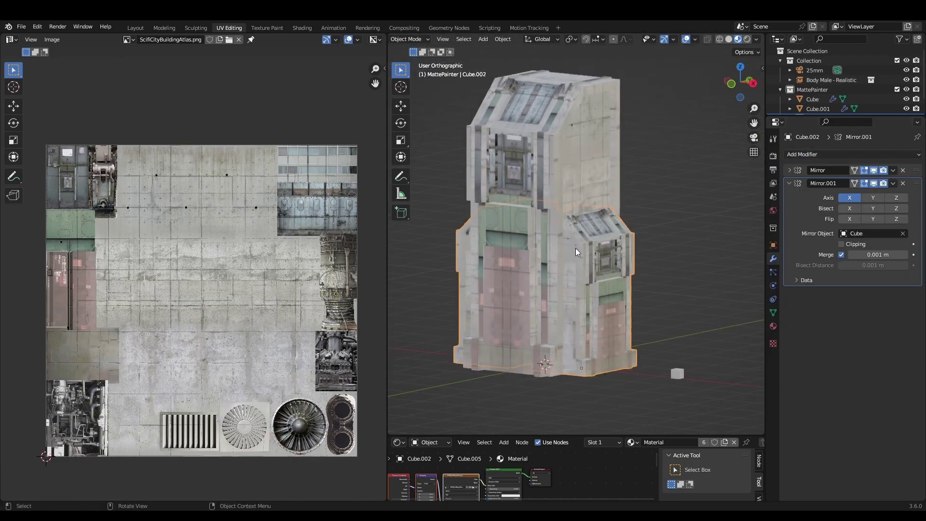
Select the small tower's entire mesh and shift its UVs across the atlas to vary its texturing.
key(Tab)
key(a)
key(g)
click(620, 251)
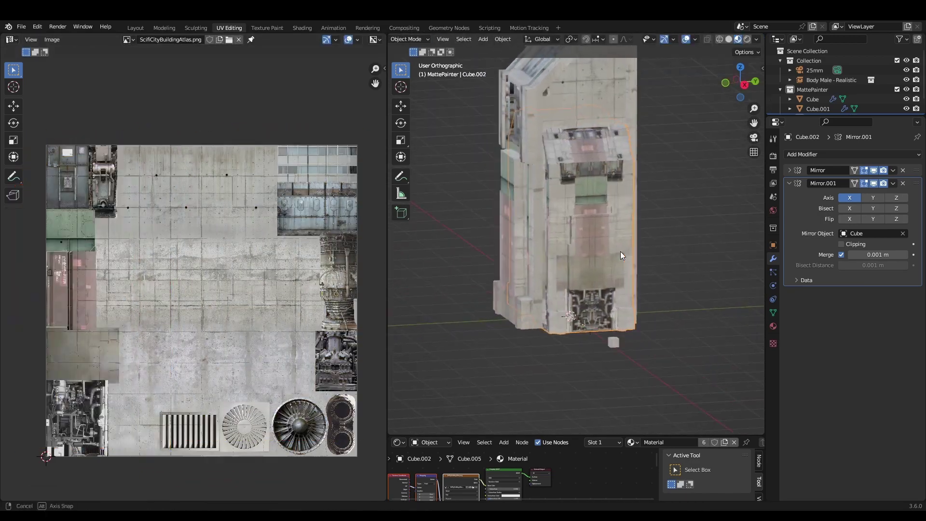
key(KP_3)
drag(535, 130, 600, 386)
key(g)
key(Escape)
middle_drag(617, 241, 634, 253)
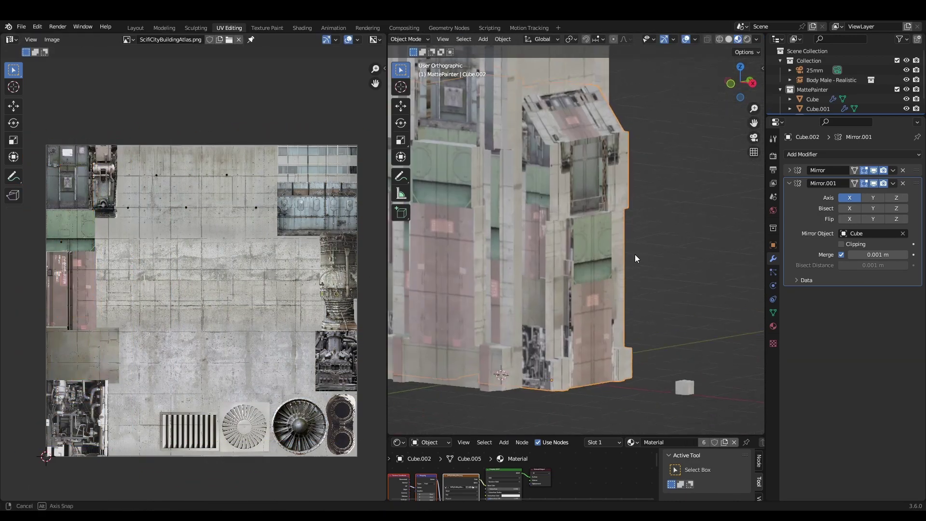
Select a group of vertices on the small tower's upper part in the side view and move them.
key(KP_3)
click(518, 188)
drag(602, 164, 626, 213)
key(g)
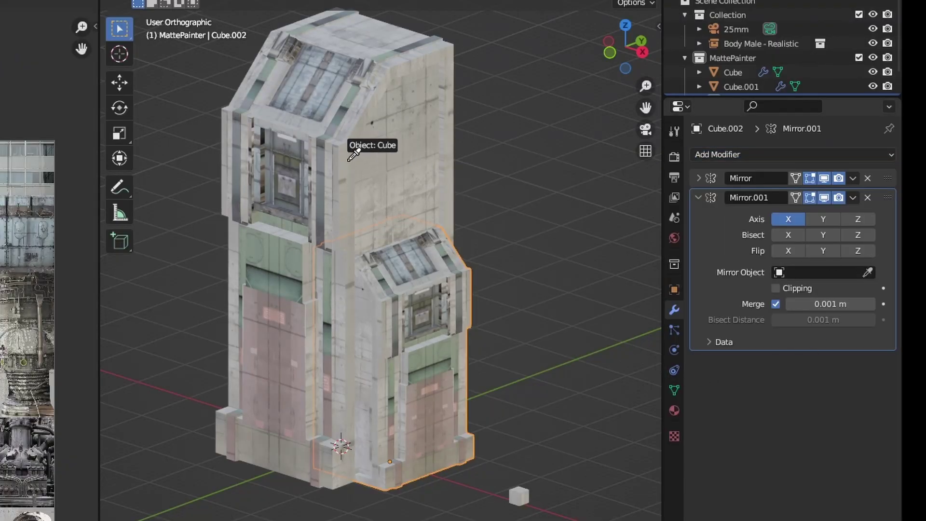
Pick the large tower, Cube, as the mirror object of the small tower's Mirror.001 modifier.
click(328, 143)
middle_drag(386, 301, 361, 285)
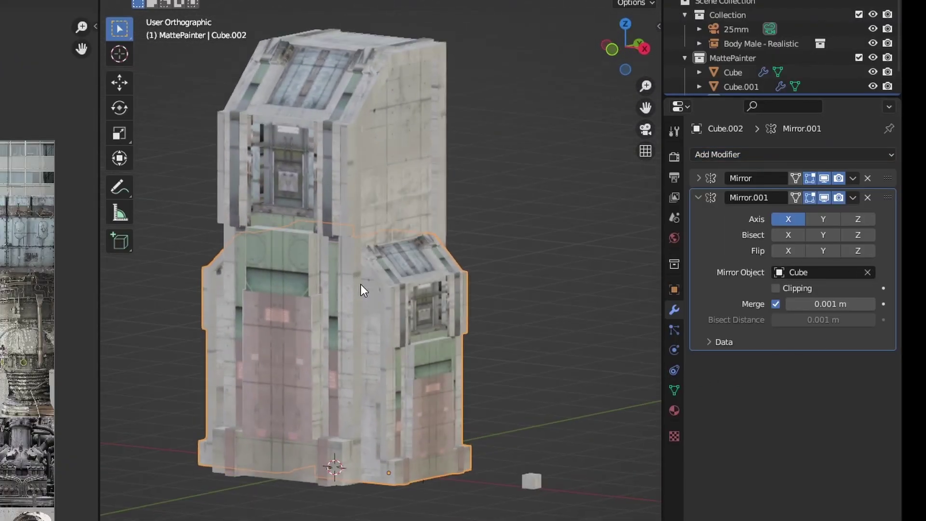
scroll(437, 319, up, 4)
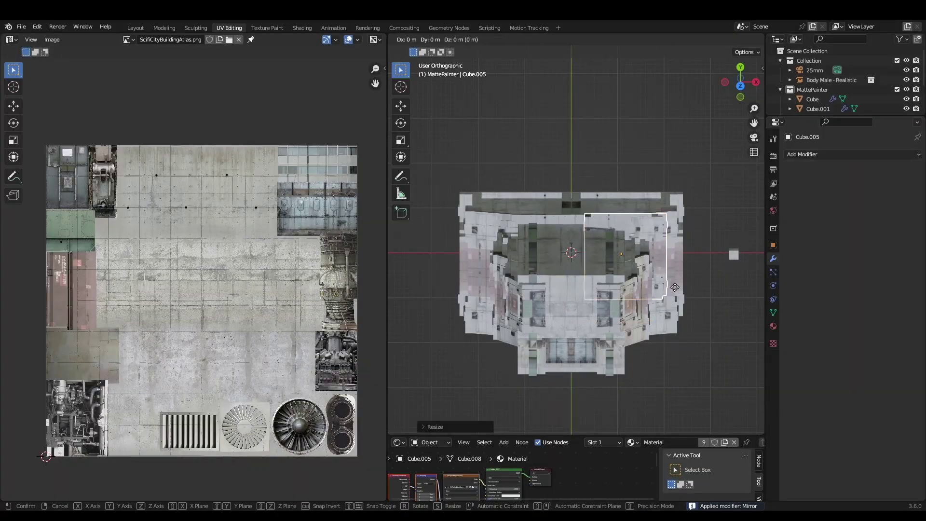
Array the ledge object four times with a relative Z offset of 1.390, and duplicate it above with a count of 2.
middle_drag(684, 212, 651, 297)
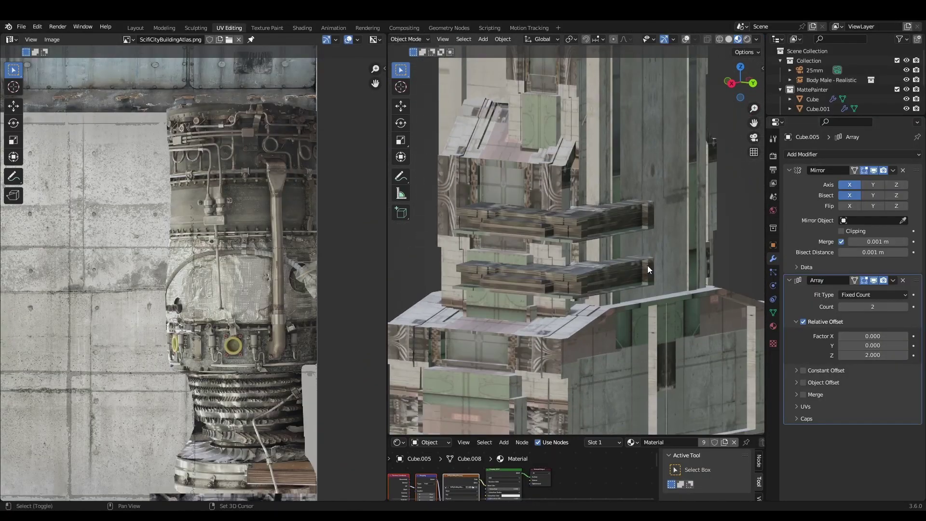
middle_drag(574, 275, 598, 249)
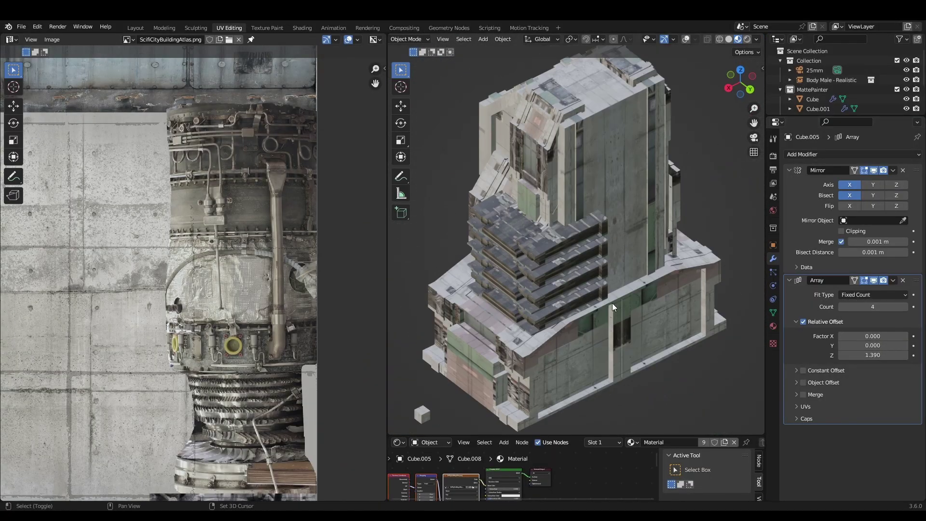
key(shift+d)
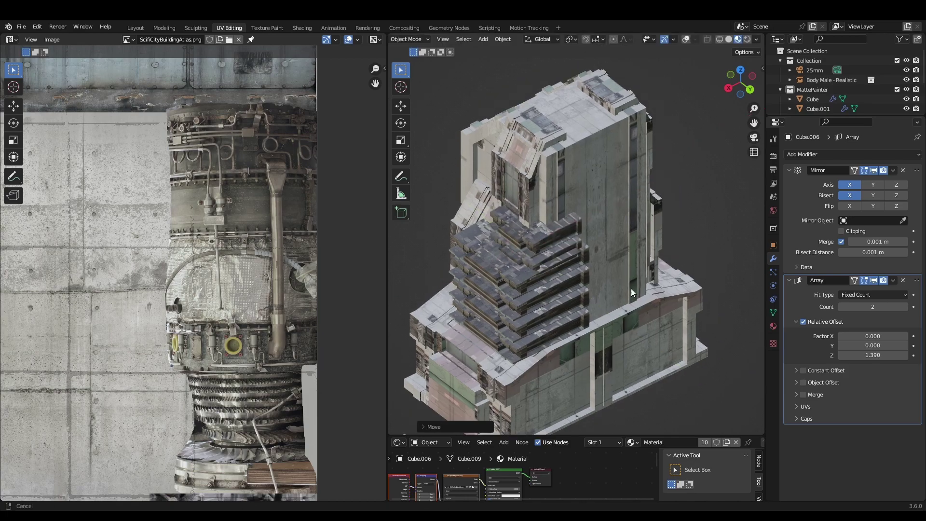
Set the upper ledge array's count to 3, then reposition it along and around the global Z axis.
key(g)
key(z)
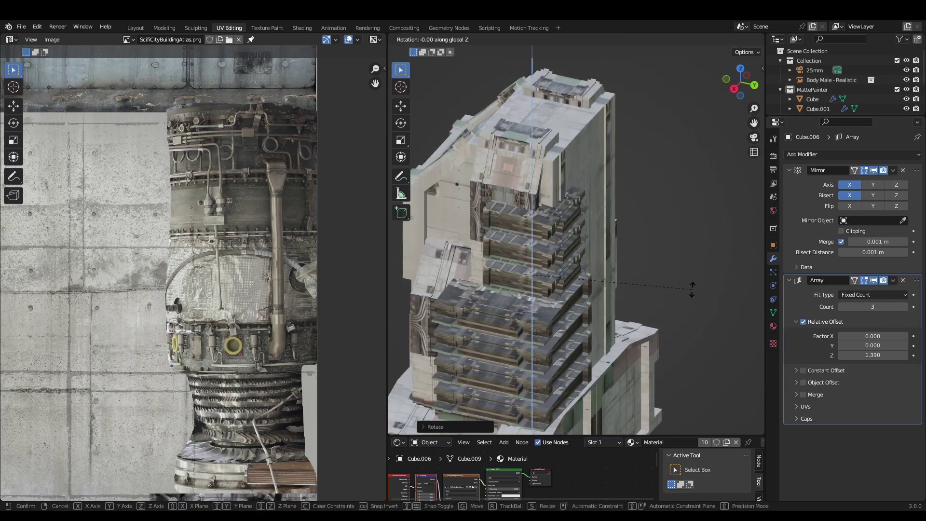
click(635, 284)
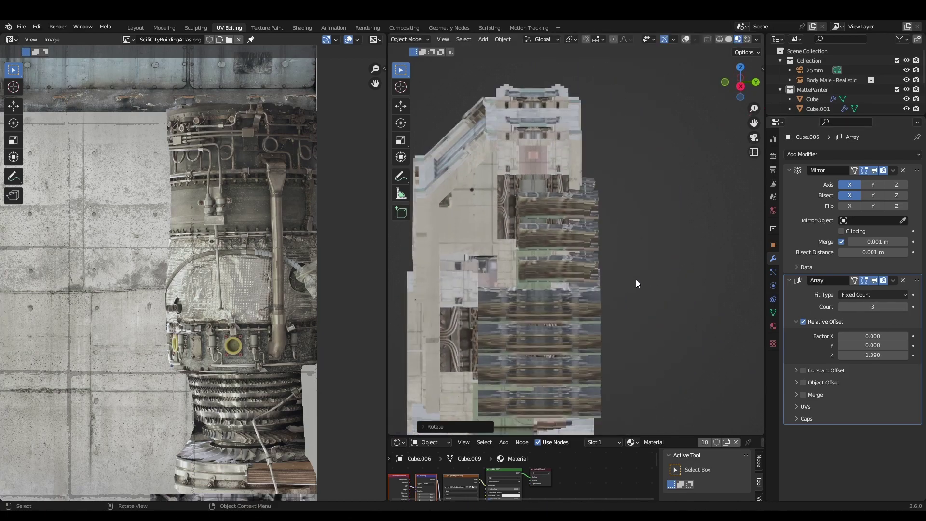
key(Tab)
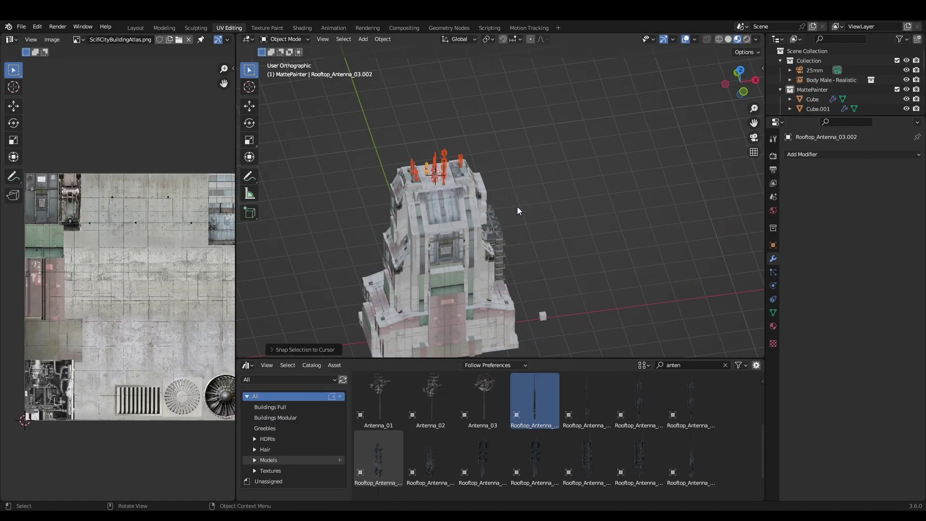
Add the outermost antenna on the tower's roof corner to the current antenna selection and save the file.
scroll(434, 193, up, 5)
middle_drag(579, 193, 324, 182)
shift+click(324, 182)
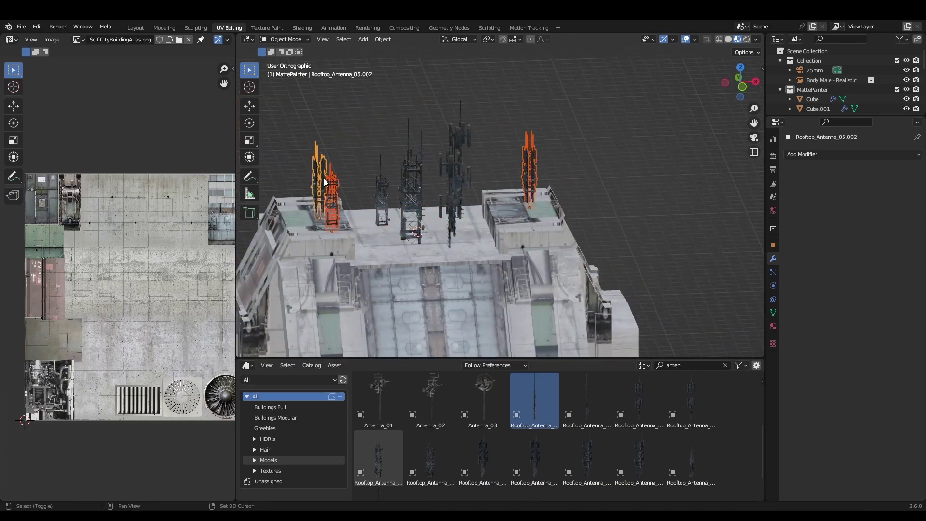
middle_drag(414, 190, 627, 203)
key(ctrl+s)
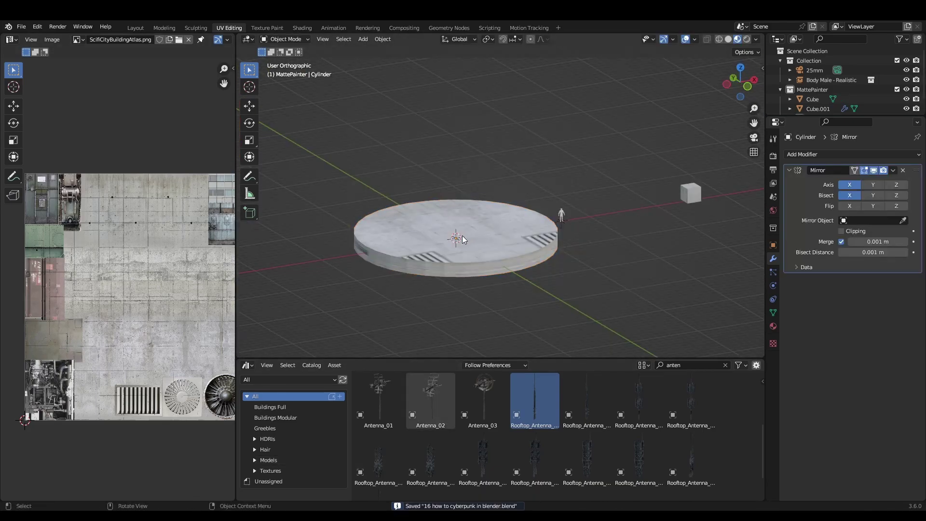
Extrude the cylinder's top face upward and scale it to build another tier of the stepped round base.
key(Tab)
key(e)
click(583, 252)
key(s)
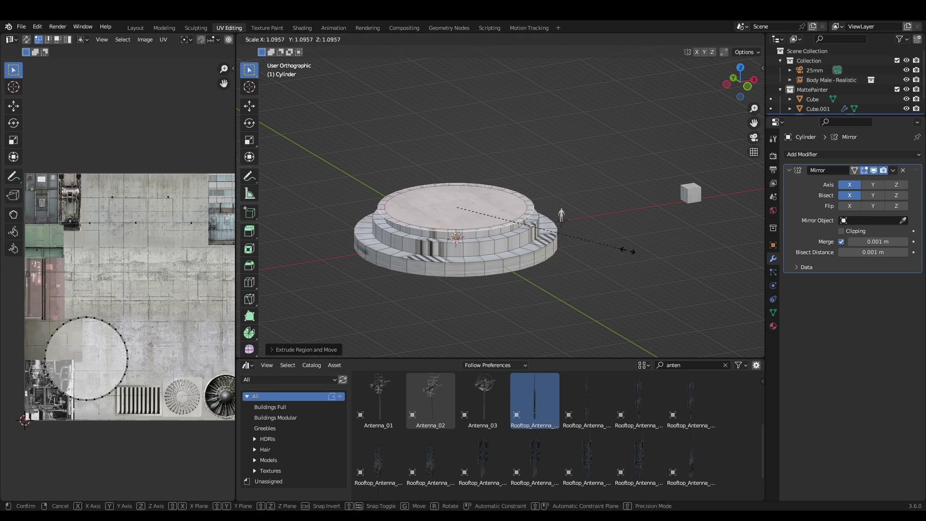
click(627, 251)
Select the face ring around the cylinder's upper tier and unwrap it from the front view with Cylinder Projection.
alt+click(482, 227)
key(KP_1)
key(u)
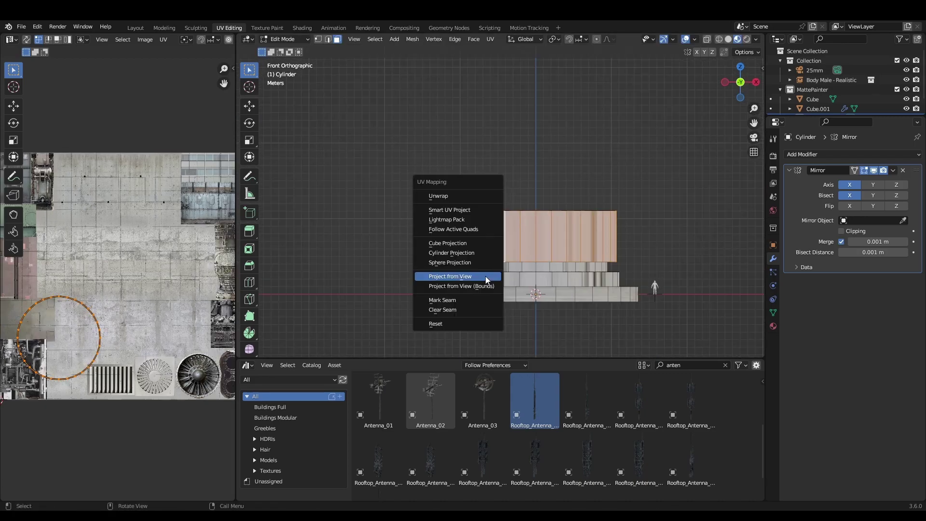
click(456, 254)
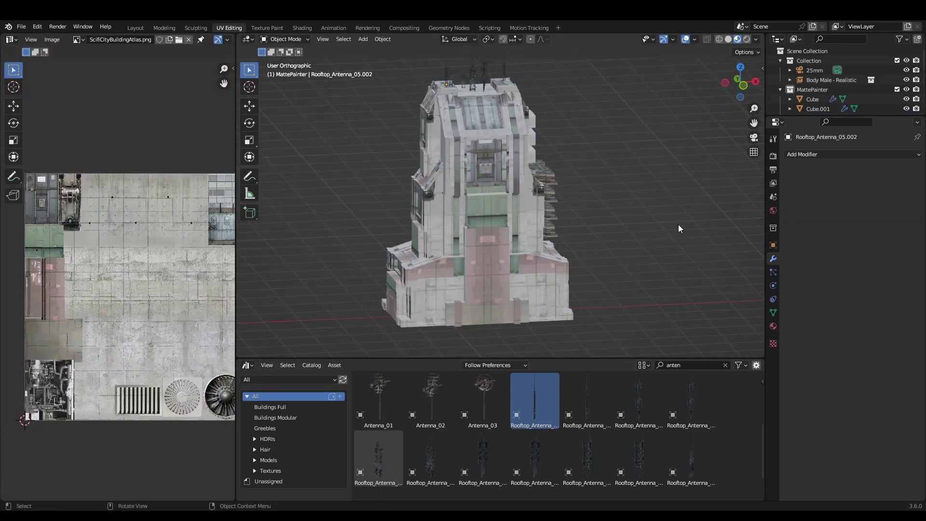
Select the whole building with its antennas, convert all objects to mesh and join them into one object.
drag(387, 105, 581, 337)
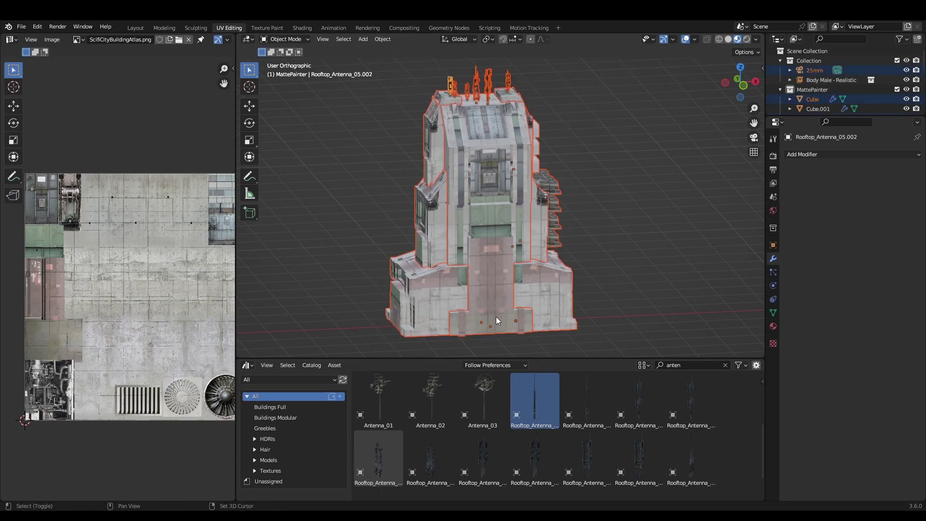
right_click(496, 311)
mouse_move(501, 351)
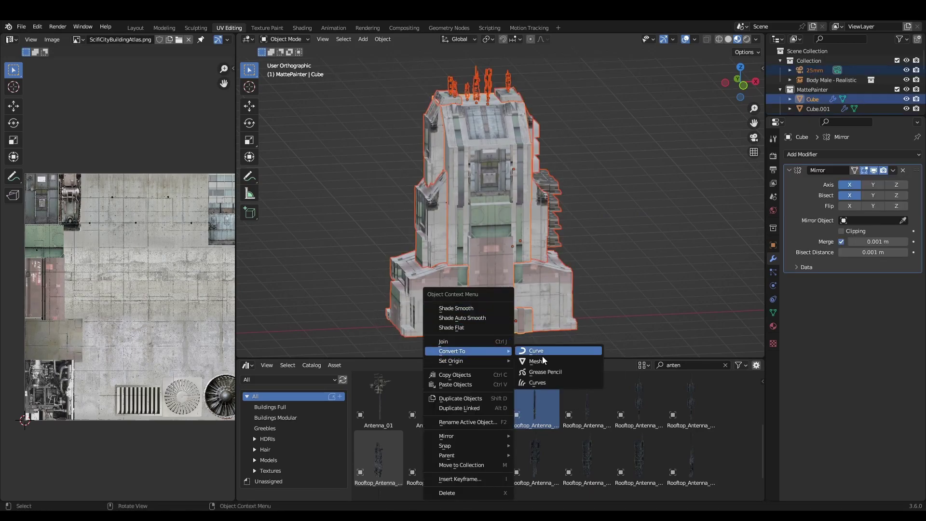
click(535, 361)
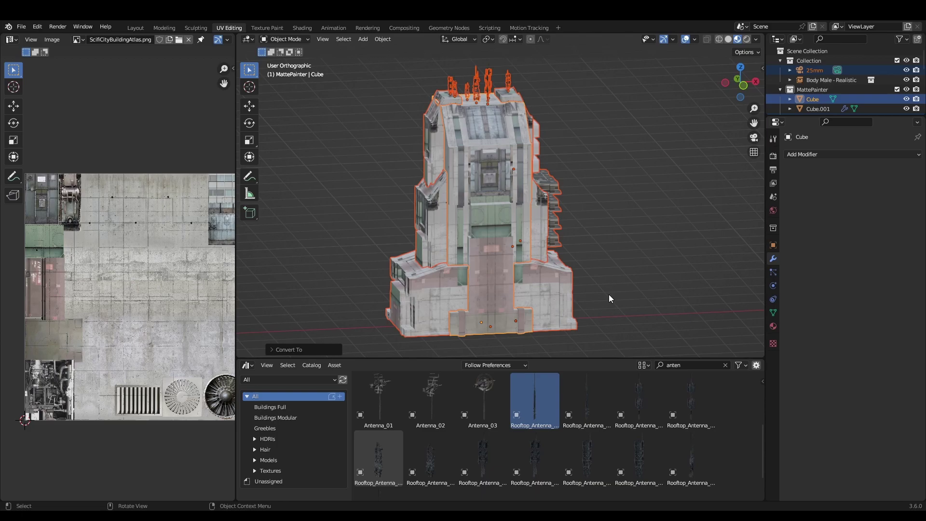
right_click(477, 284)
click(479, 282)
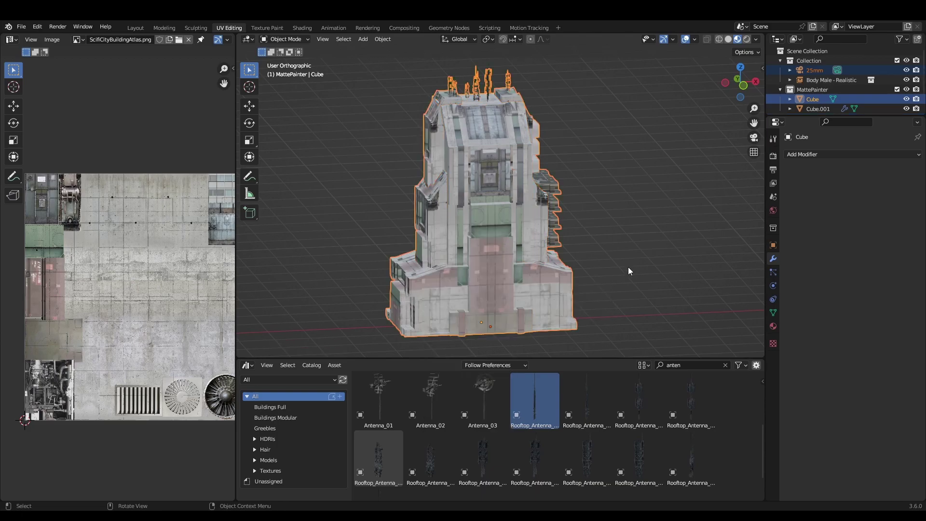
Merge all vertices of the joined building by distance, using a merge distance of 0.01 m.
key(Tab)
key(a)
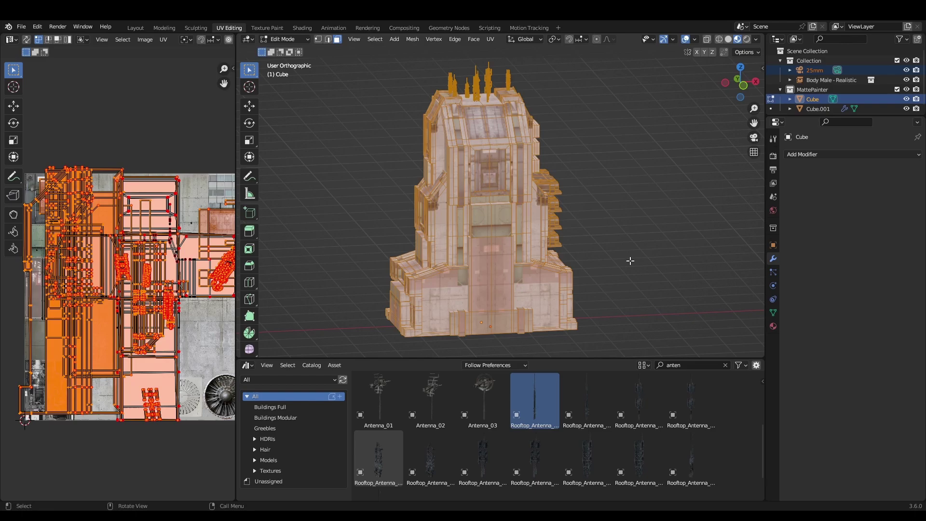
key(m)
click(621, 266)
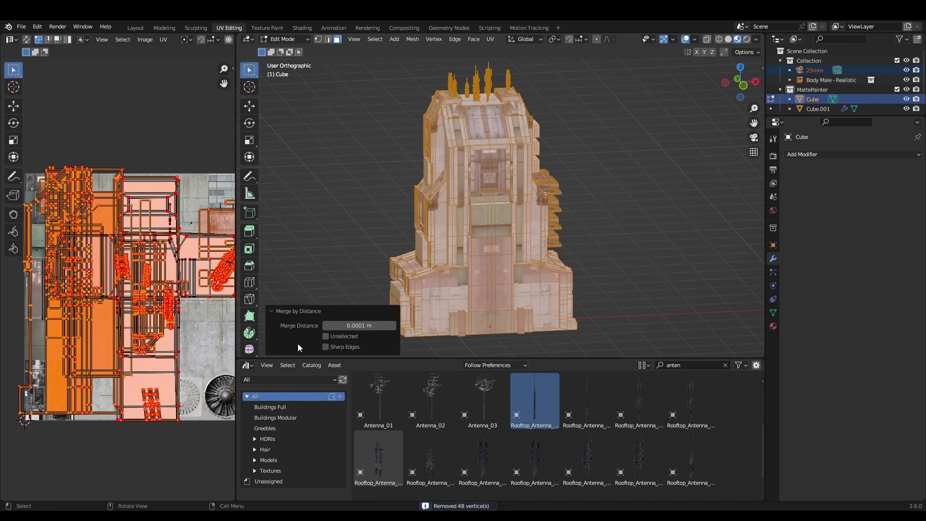
click(359, 328)
text(0.0)
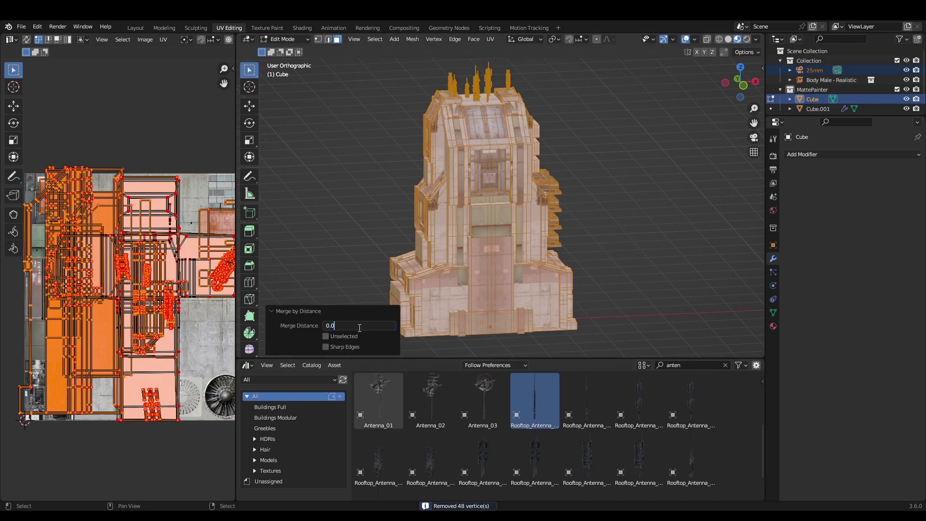
text(1)
key(Return)
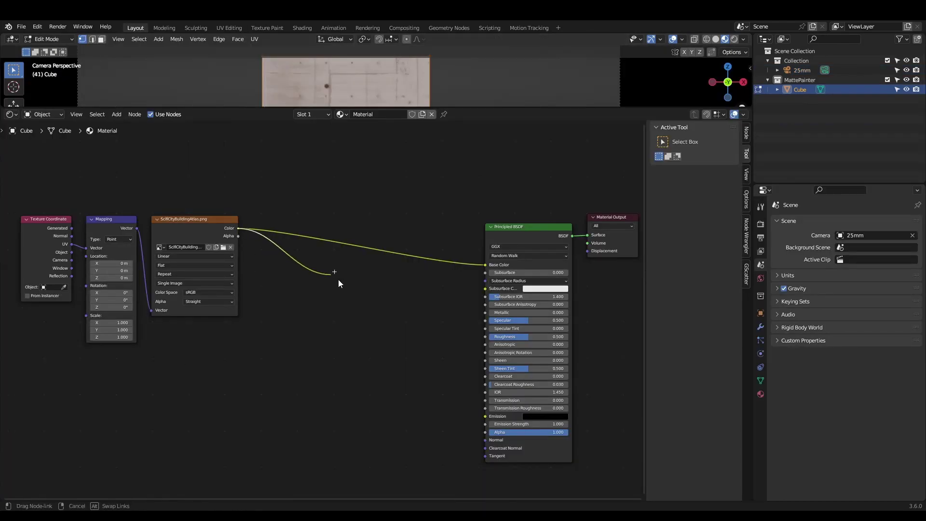
Feed the atlas texture's color into Roughness through a Color Ramp, with its dark stop made grey at position 0.095.
drag(339, 281, 485, 336)
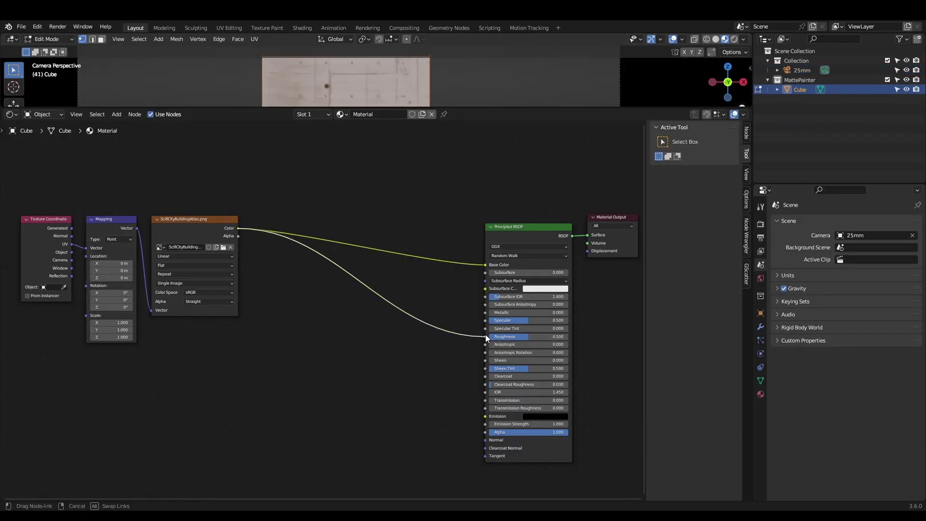
key(shift+a)
text(ramp)
key(Return)
click(361, 292)
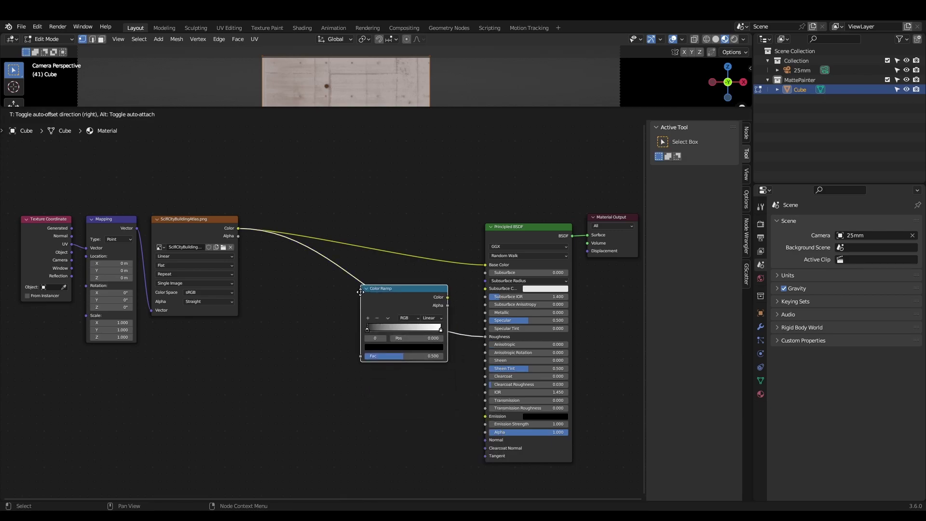
click(403, 346)
Connect the atlas color through a Bump node of strength 0.05 to the shader's Normal input, and raise its Metallic value.
drag(238, 228, 302, 409)
text(bump)
click(342, 428)
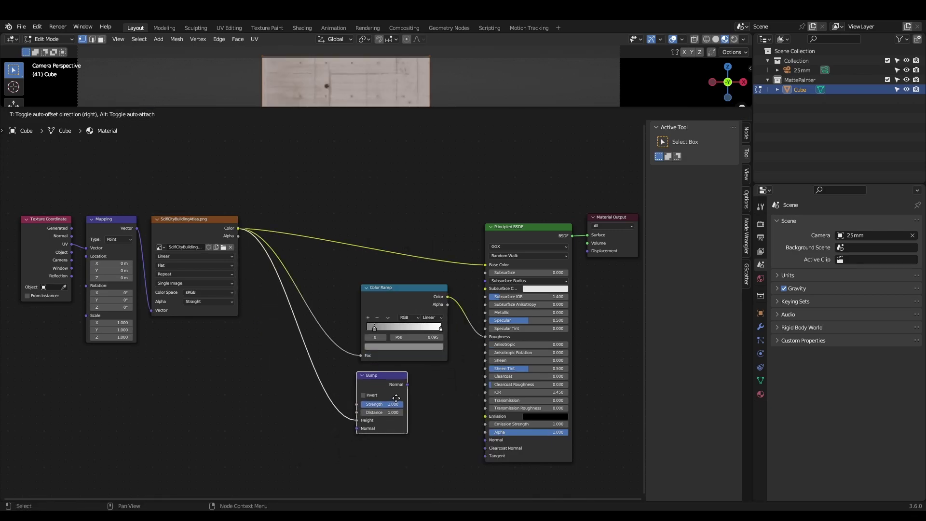
drag(484, 439, 485, 440)
double_click(384, 402)
text(.05)
key(Return)
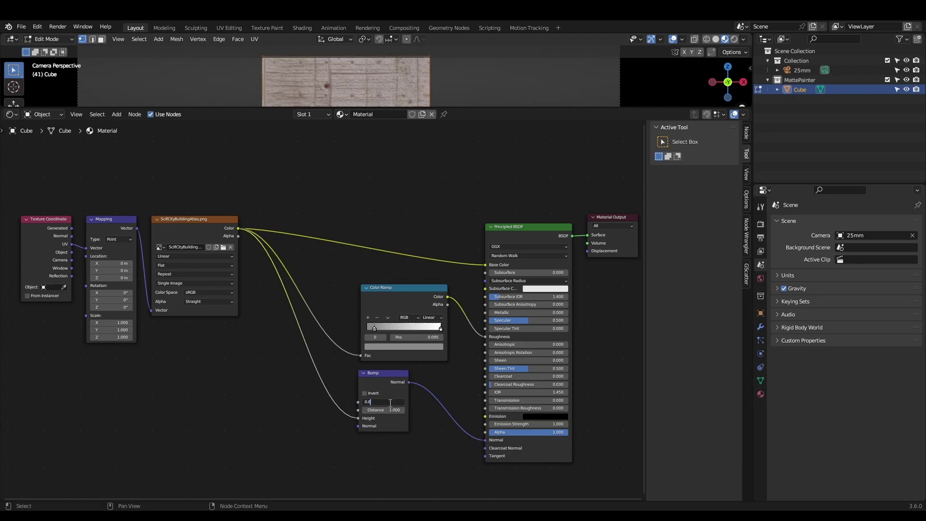
scroll(528, 312, up, 2)
drag(528, 312, 545, 312)
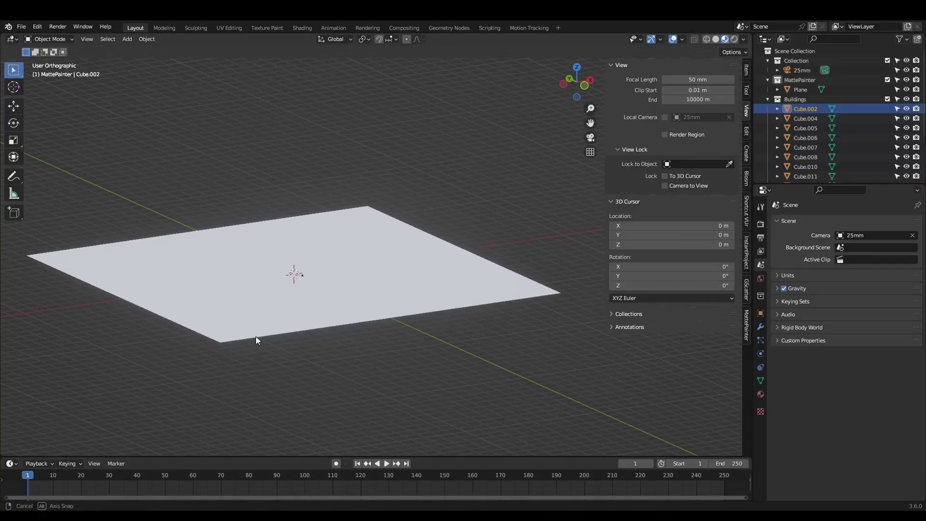
Enlarge the ground plane and move two buildings from the row onto it, shifting the second one only horizontally.
scroll(421, 306, down, 4)
key(s)
click(538, 279)
click(404, 244)
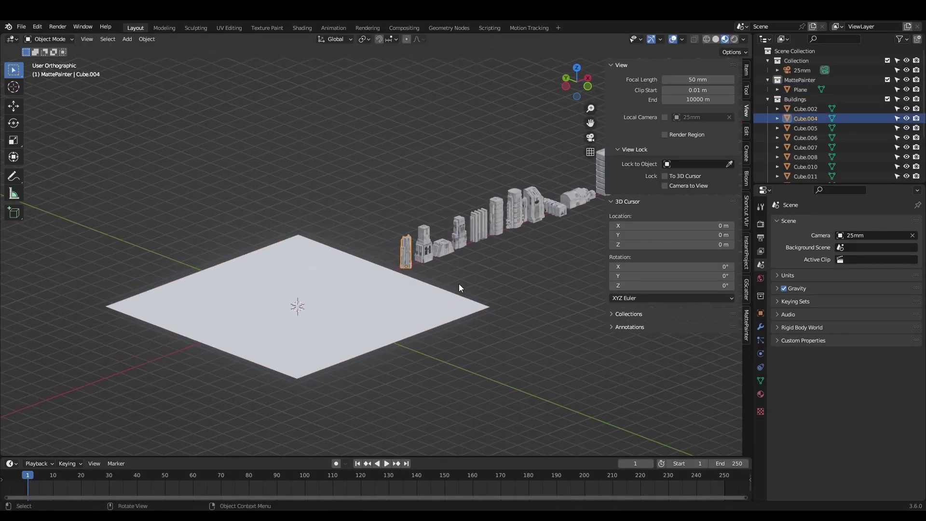
key(g)
click(308, 328)
click(421, 242)
key(g)
key(shift+z)
click(329, 418)
Move the next group of buildings from the row onto the ground plane and view the scene through the 25mm camera.
drag(379, 201, 463, 256)
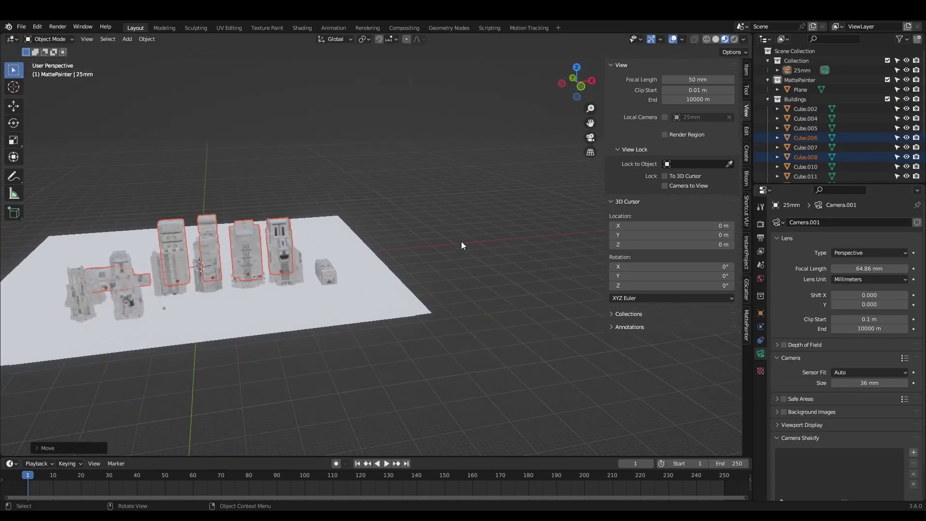
key(KP_0)
key(n)
key(n)
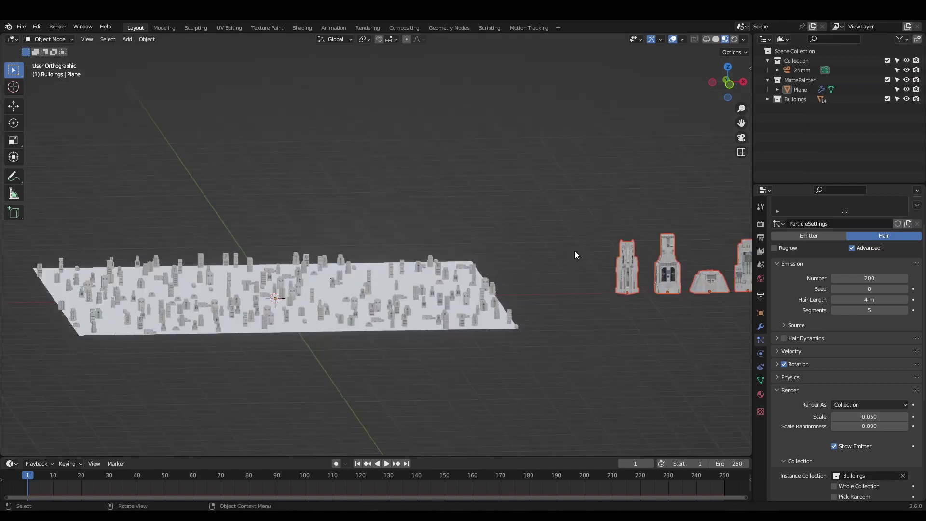
Apply the selected buildings' object transform and raise the ground plane's particle render scale to about 0.214.
key(ctrl+a)
click(464, 297)
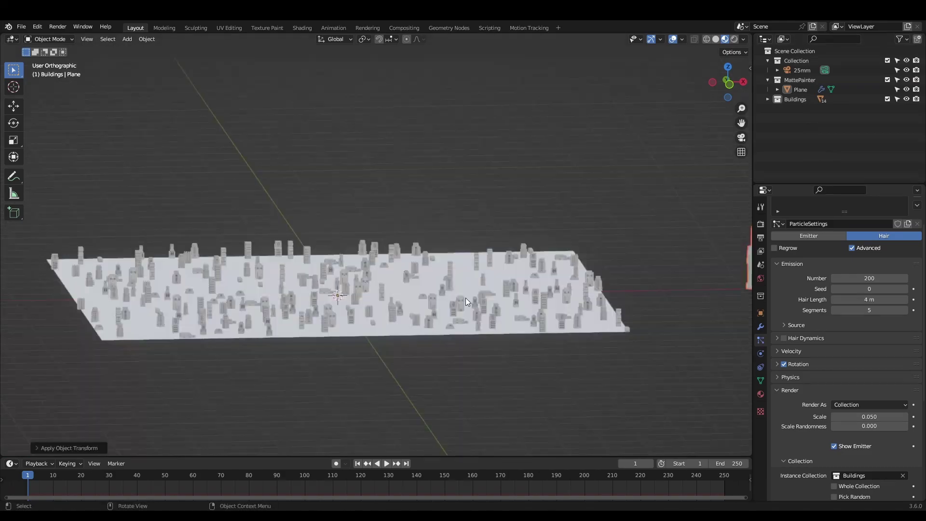
scroll(453, 303, up, 5)
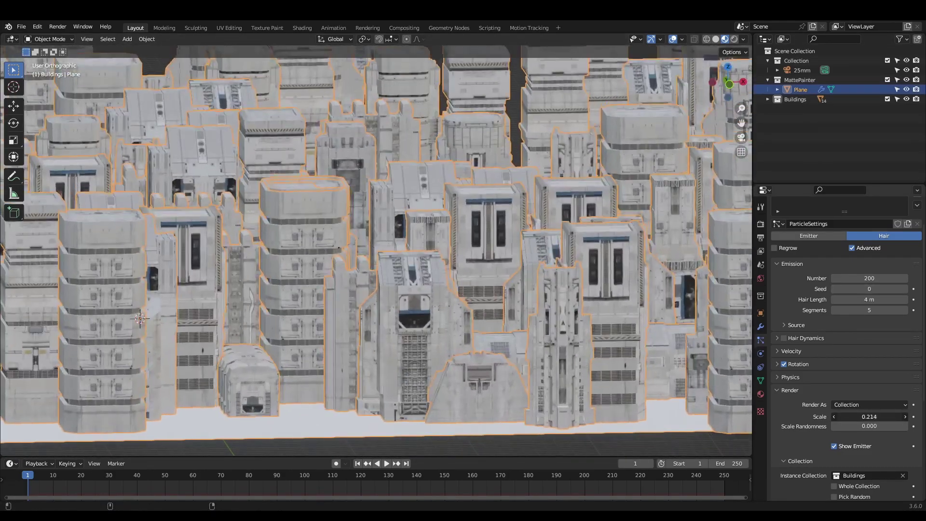
key(alt+a)
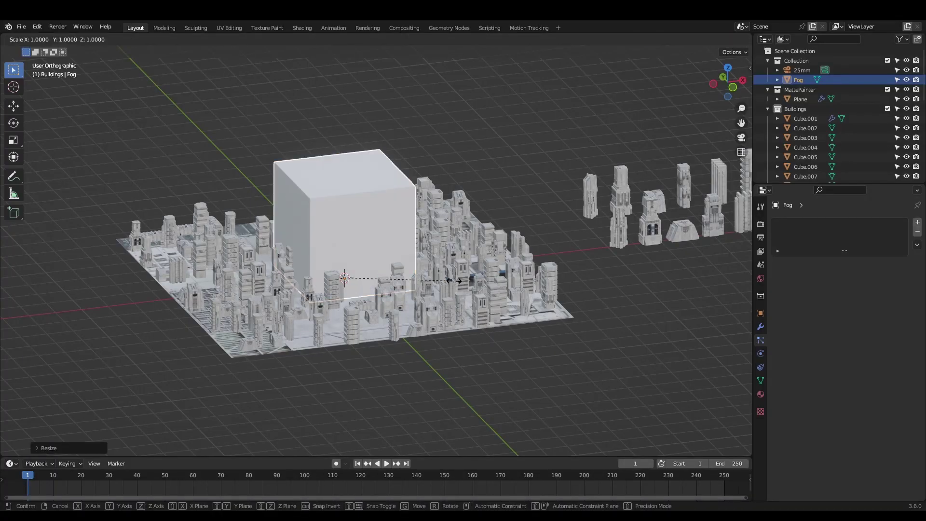
Scale the Fog cube over the whole city, to about 649 in X and Y and 218 in Z.
key(s)
key(z)
click(516, 331)
middle_drag(516, 331, 626, 323)
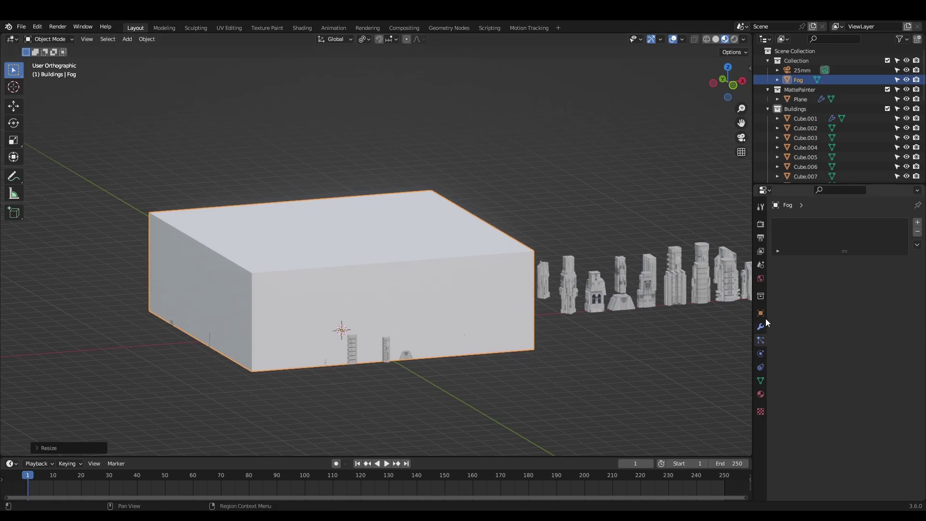
Change the Fog object's viewport display type so that only its edges are drawn.
click(760, 313)
scroll(791, 352, down, 4)
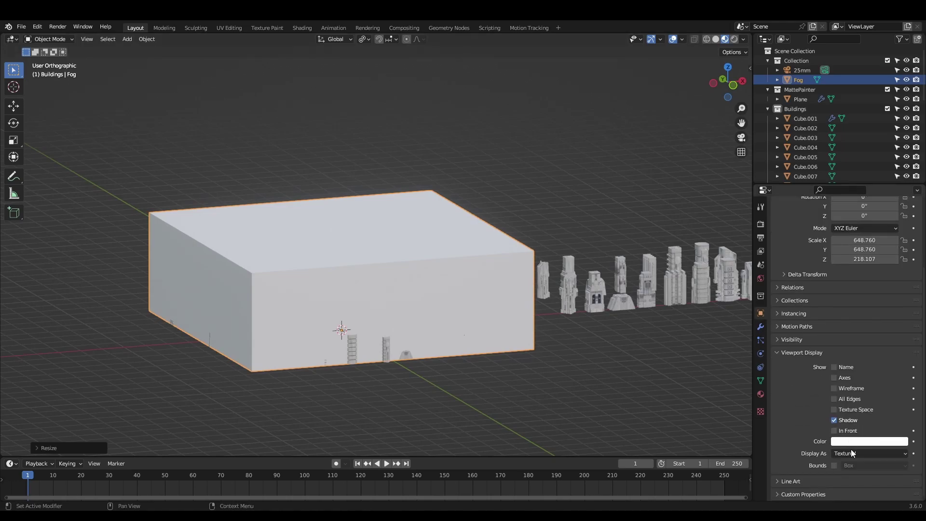
click(851, 453)
click(848, 409)
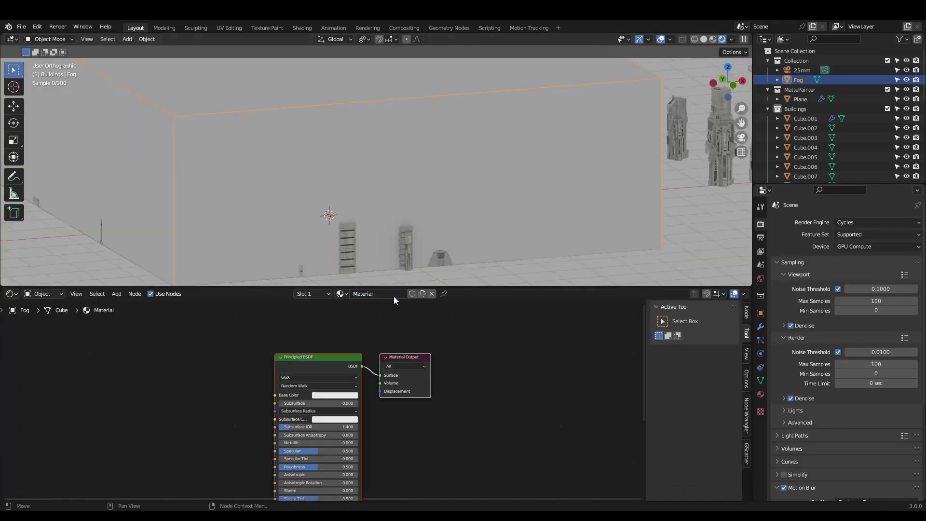
Rename the Fog object's material to Fog and delete its Principled BSDF node.
click(394, 295)
text(Fo)
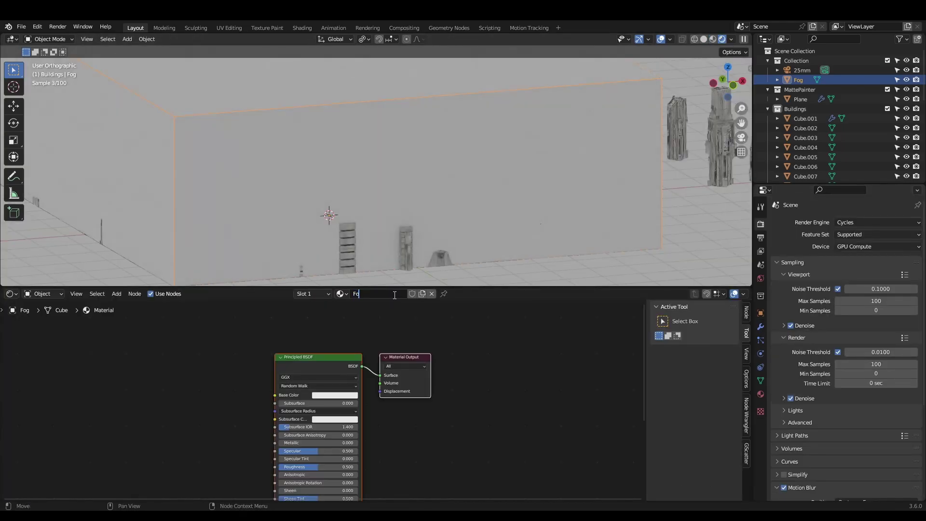
text(g)
key(Return)
click(309, 359)
key(x)
Add a Principled Volume node connected to the Material Output's Volume input, and set its density to 0.01.
key(shift+a)
text(volu)
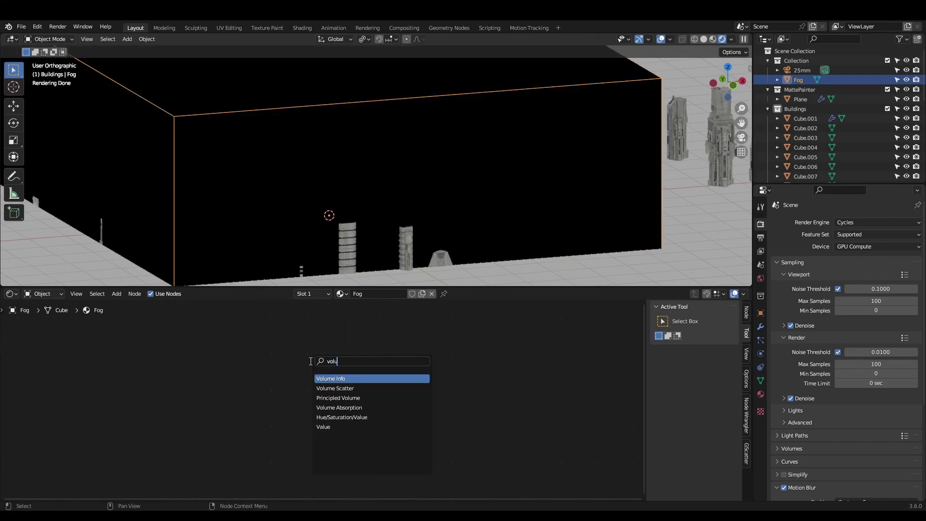
text(m)
key(Down)
key(Down)
key(Return)
click(334, 389)
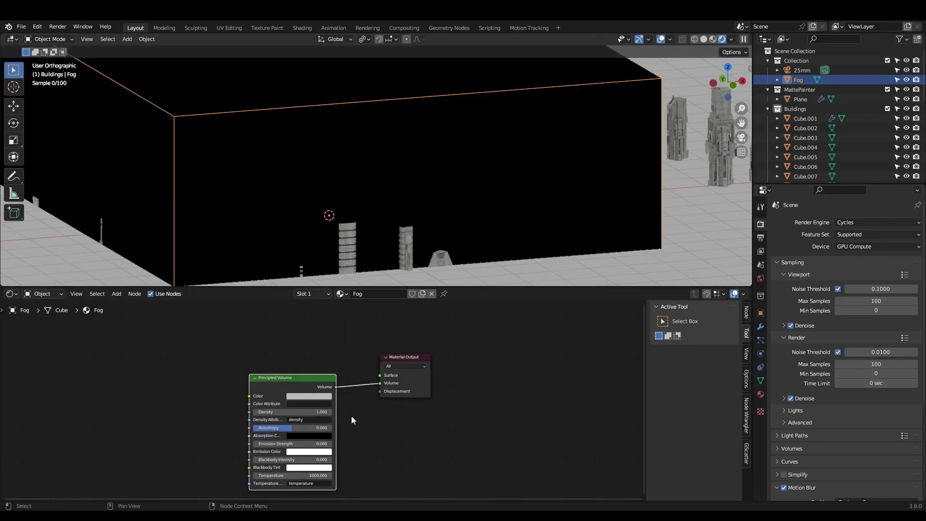
double_click(292, 412)
text(0.01)
key(Return)
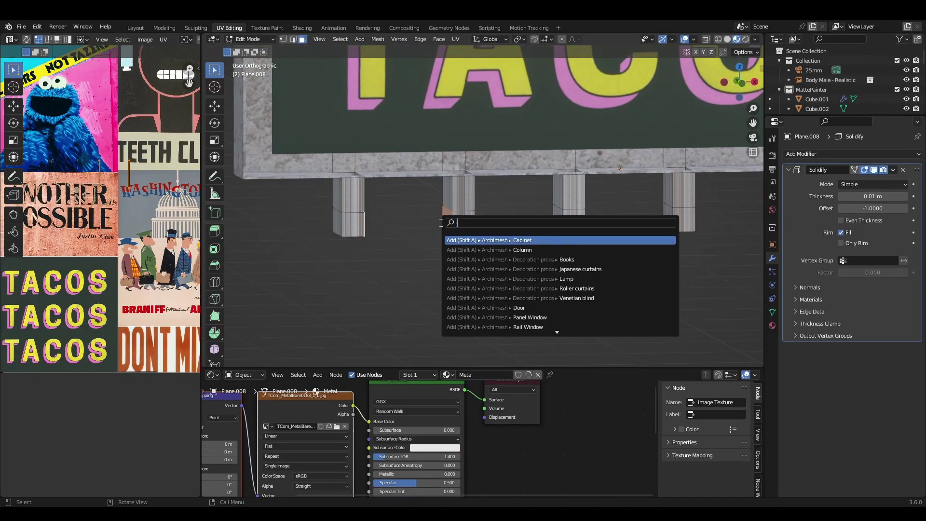
key(Escape)
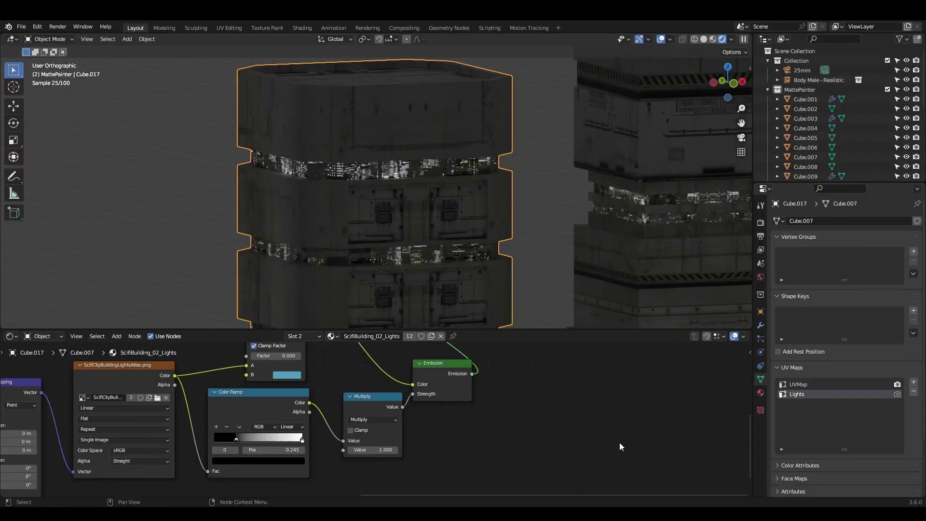
double_click(649, 380)
text(0)
key(Return)
double_click(648, 380)
text(5)
key(Return)
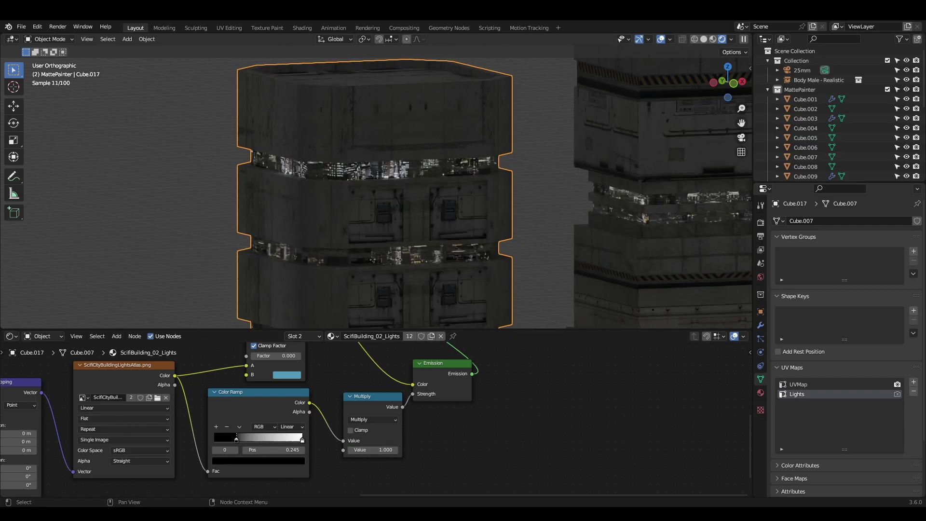